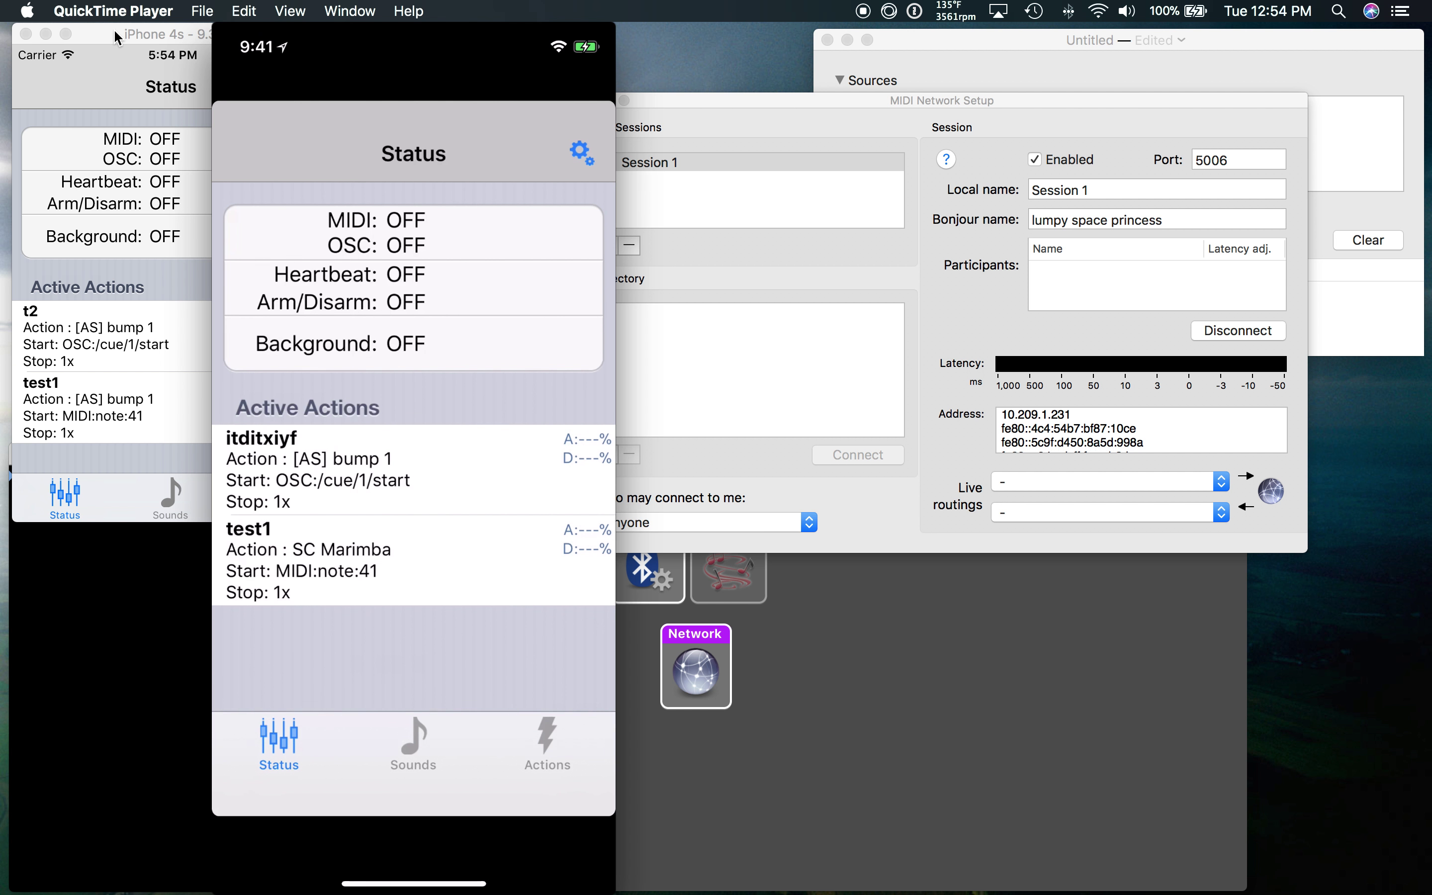
{"action": "left_click", "coordinate": [113, 27]}
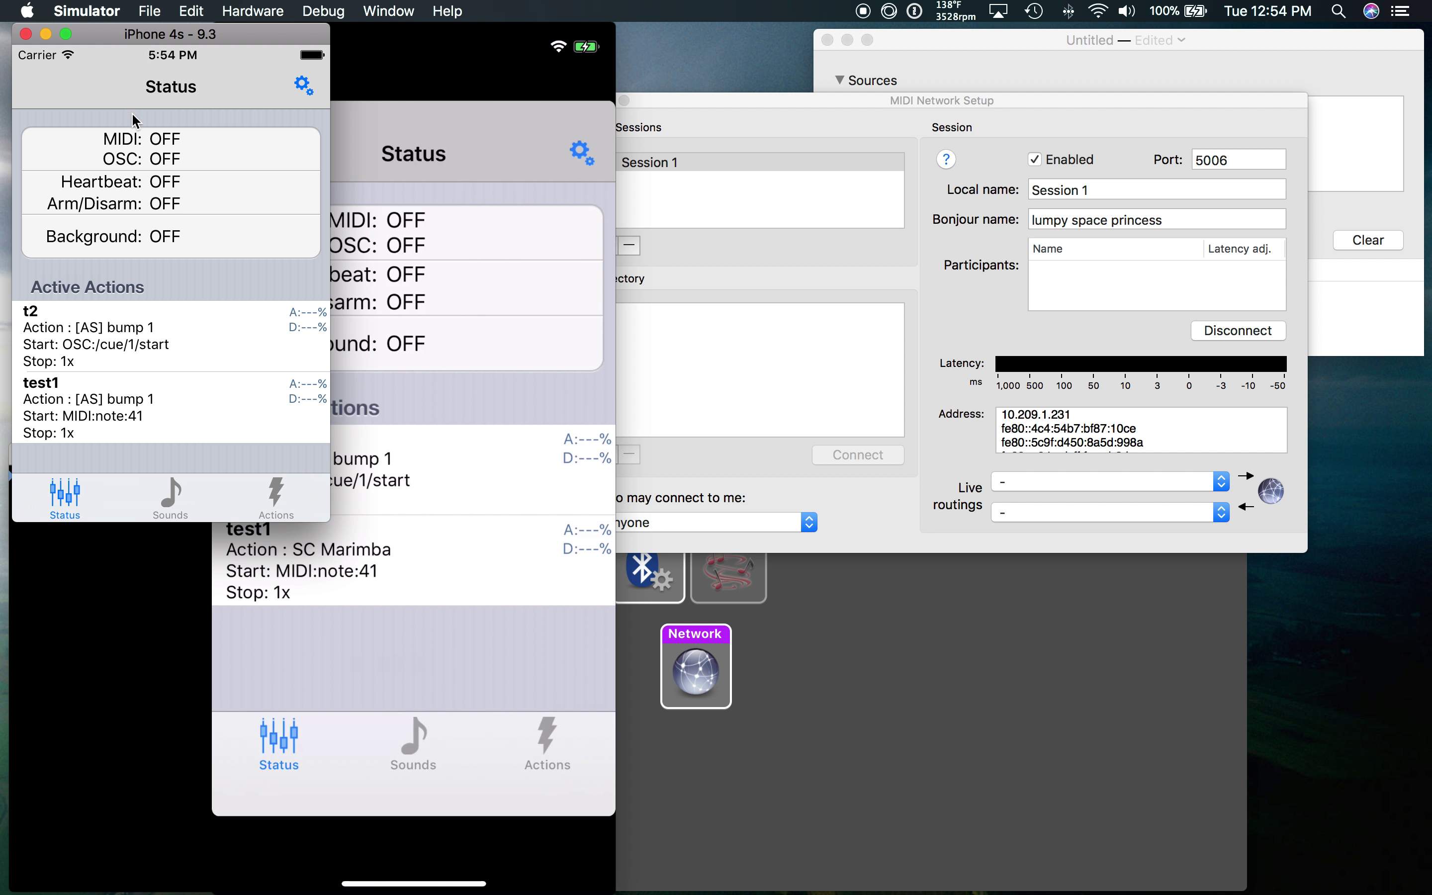
{"action": "left_click", "coordinate": [356, 46]}
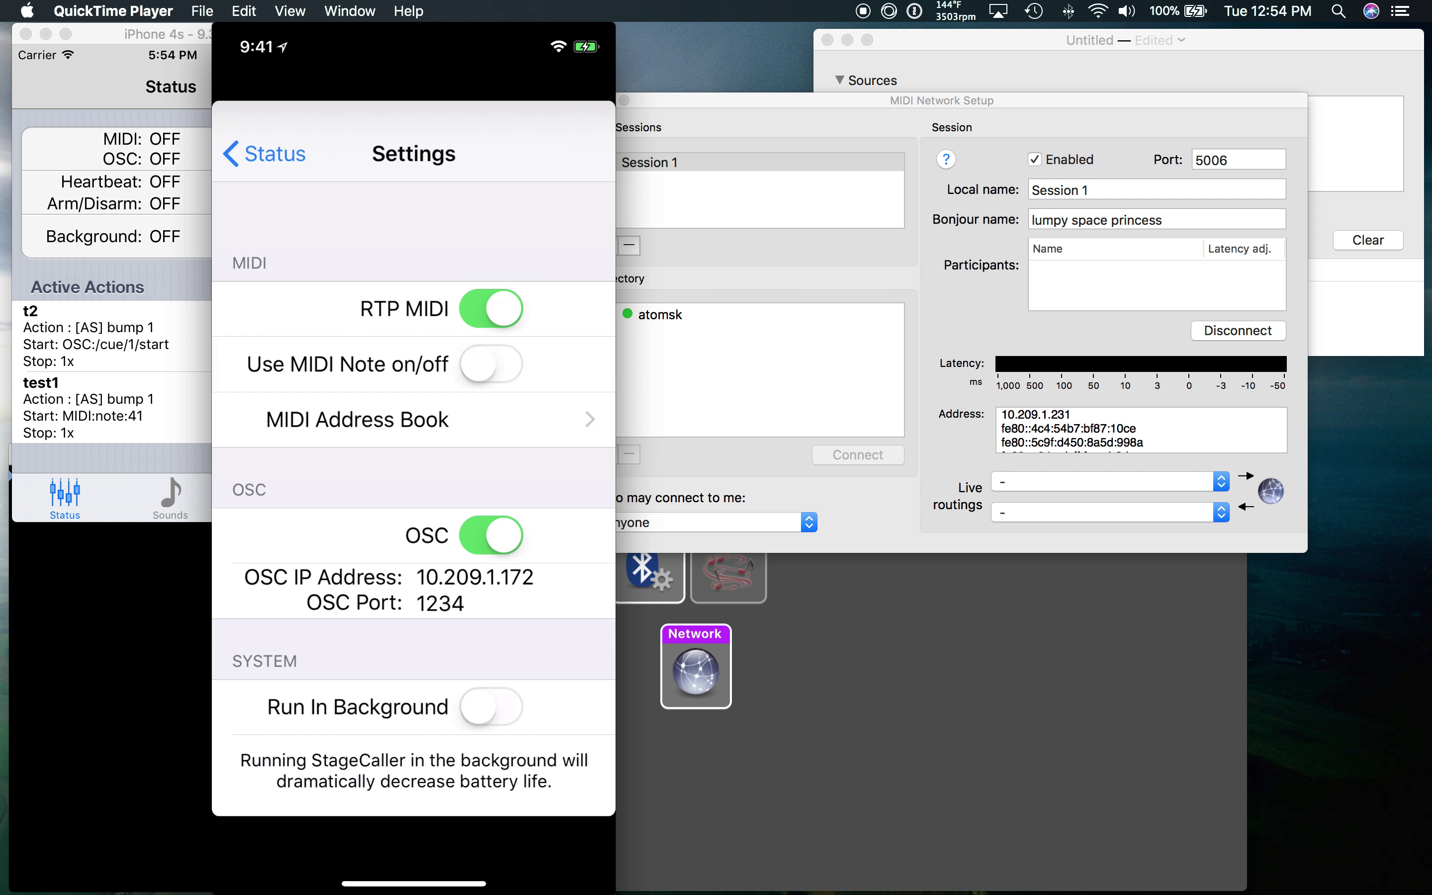
Connect the MIDI network session Session 1 to the directory device atomsk
{"action": "left_click", "coordinate": [769, 314]}
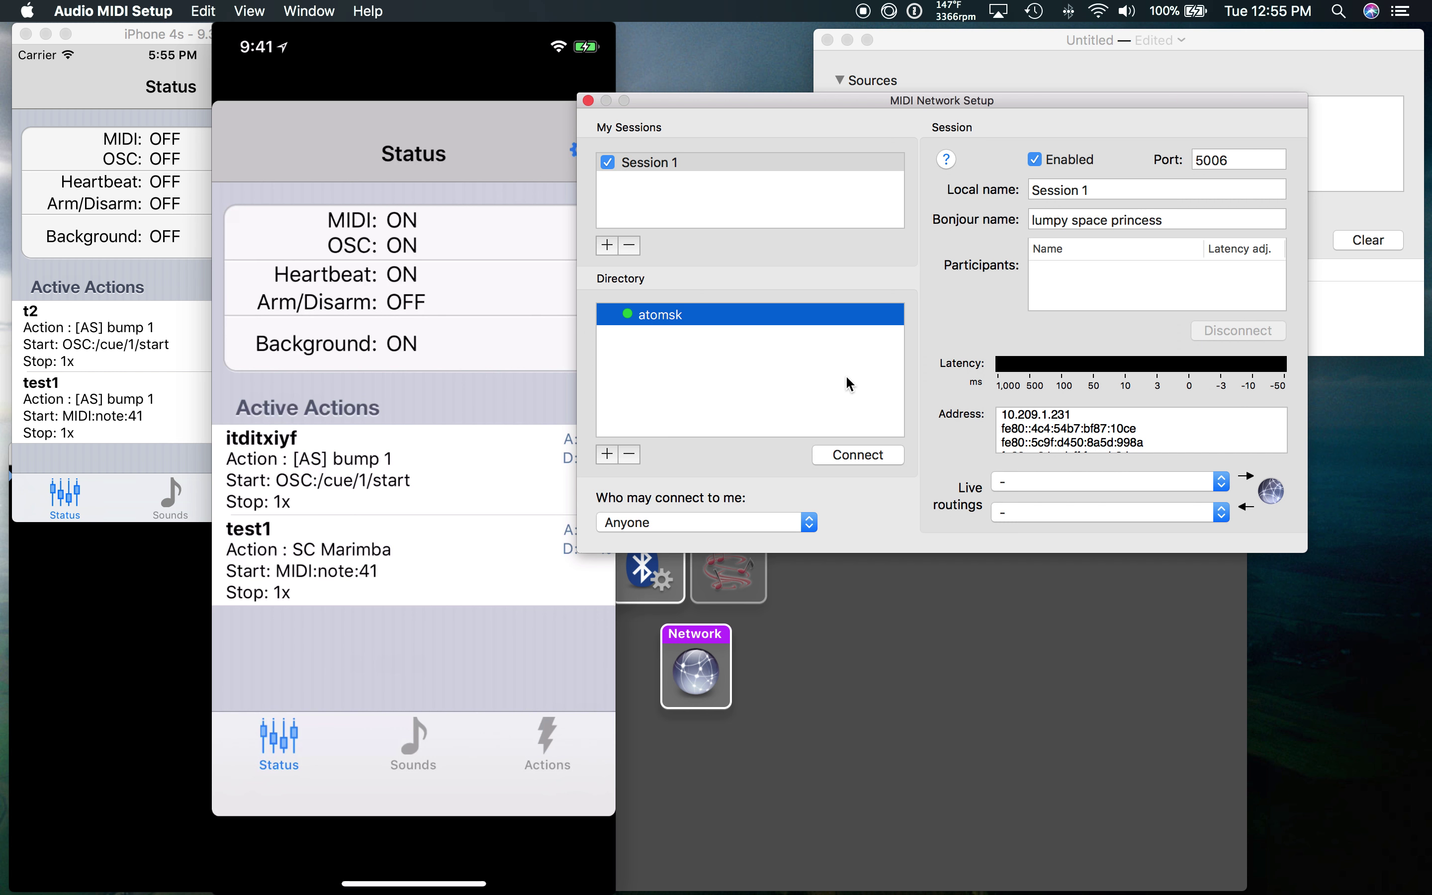
{"action": "left_click", "coordinate": [869, 453]}
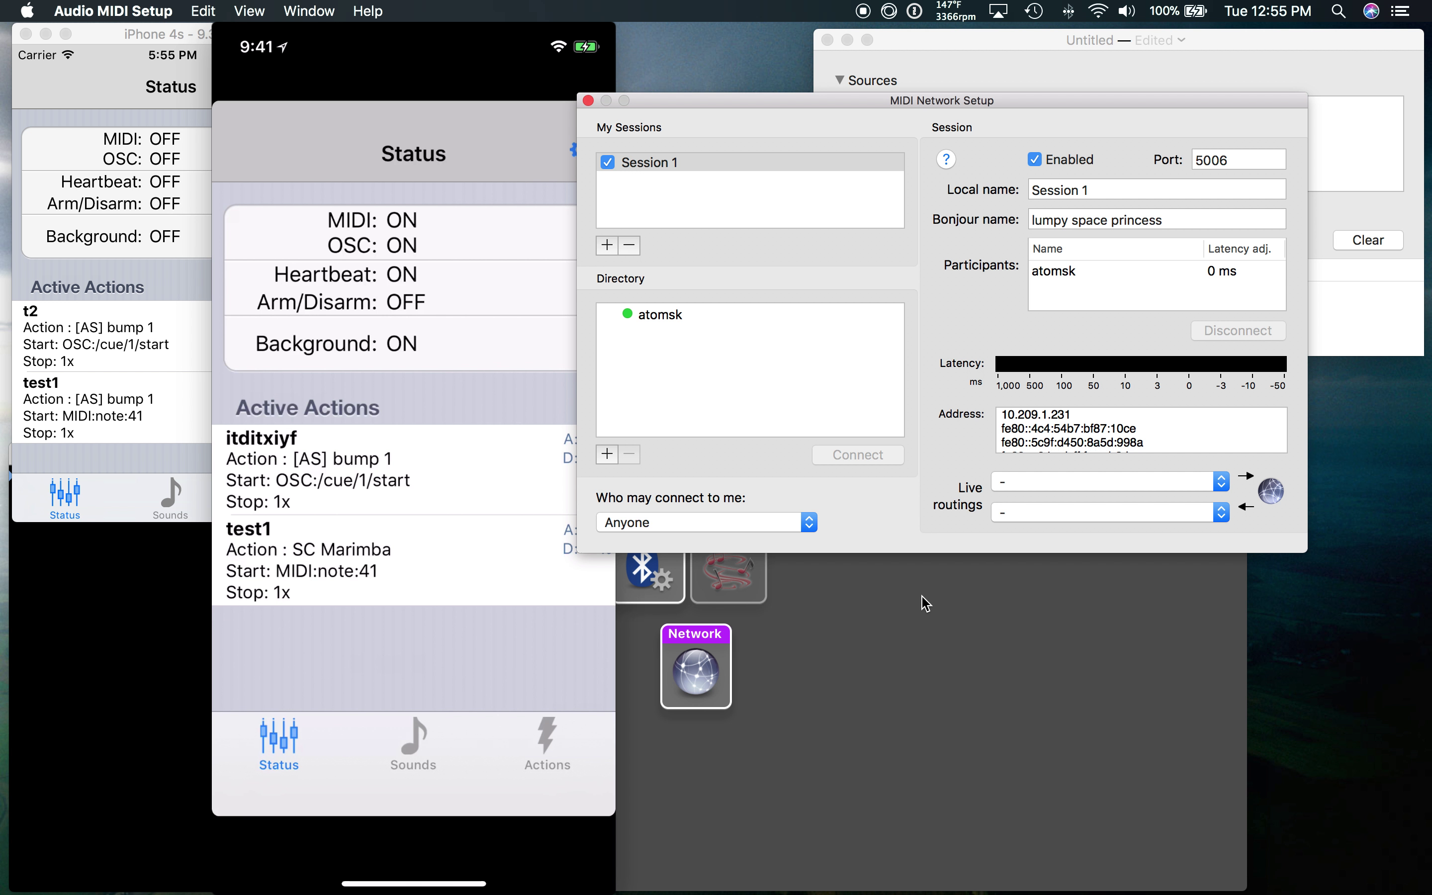
Switch to QLab, create a new blank workspace and add a MIDI cue to its main cue list
{"action": "left_click", "coordinate": [778, 875]}
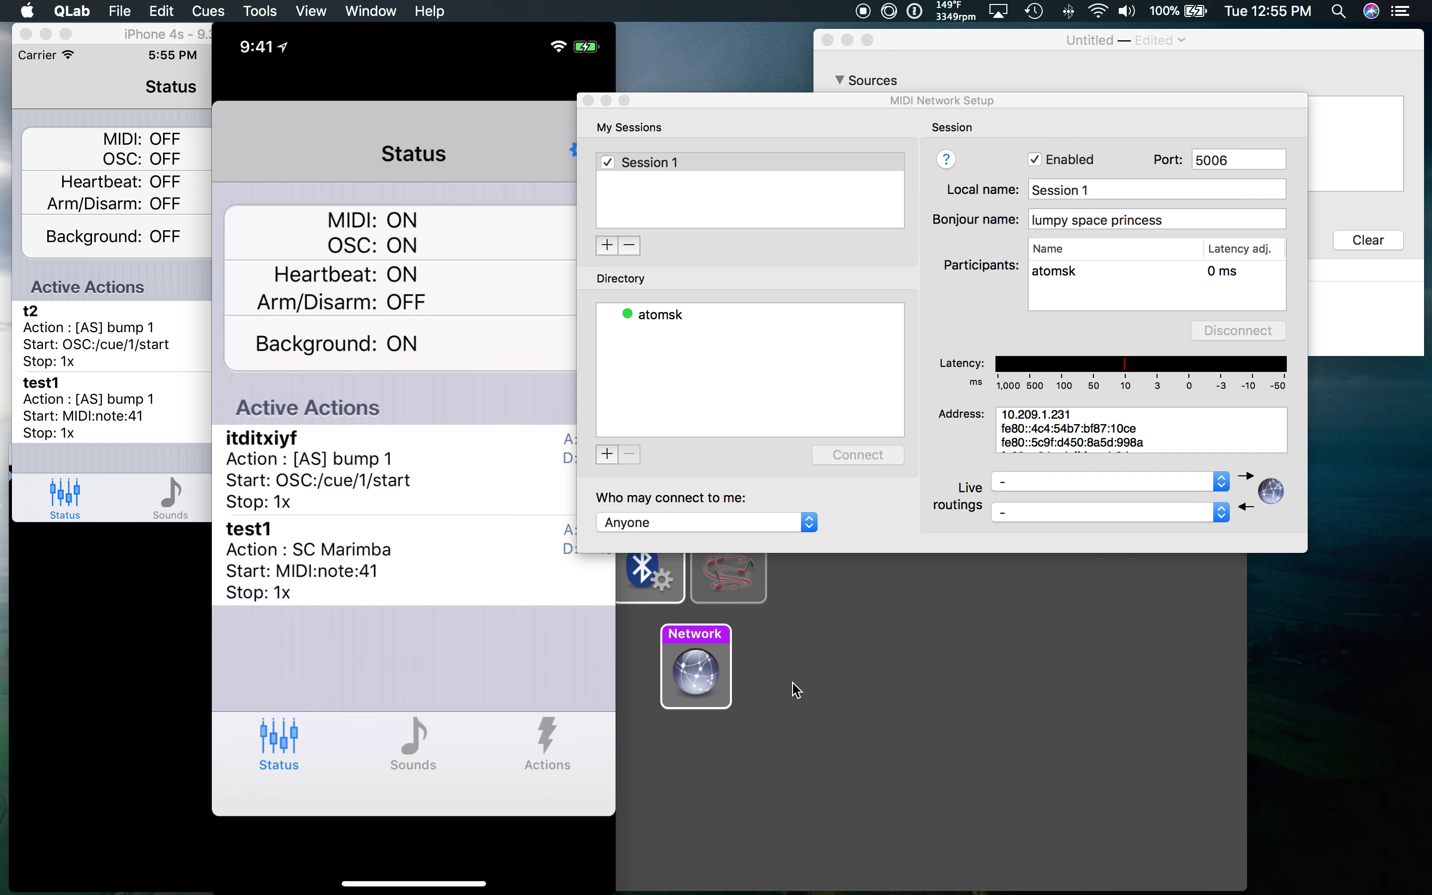
{"action": "left_click", "coordinate": [1197, 47]}
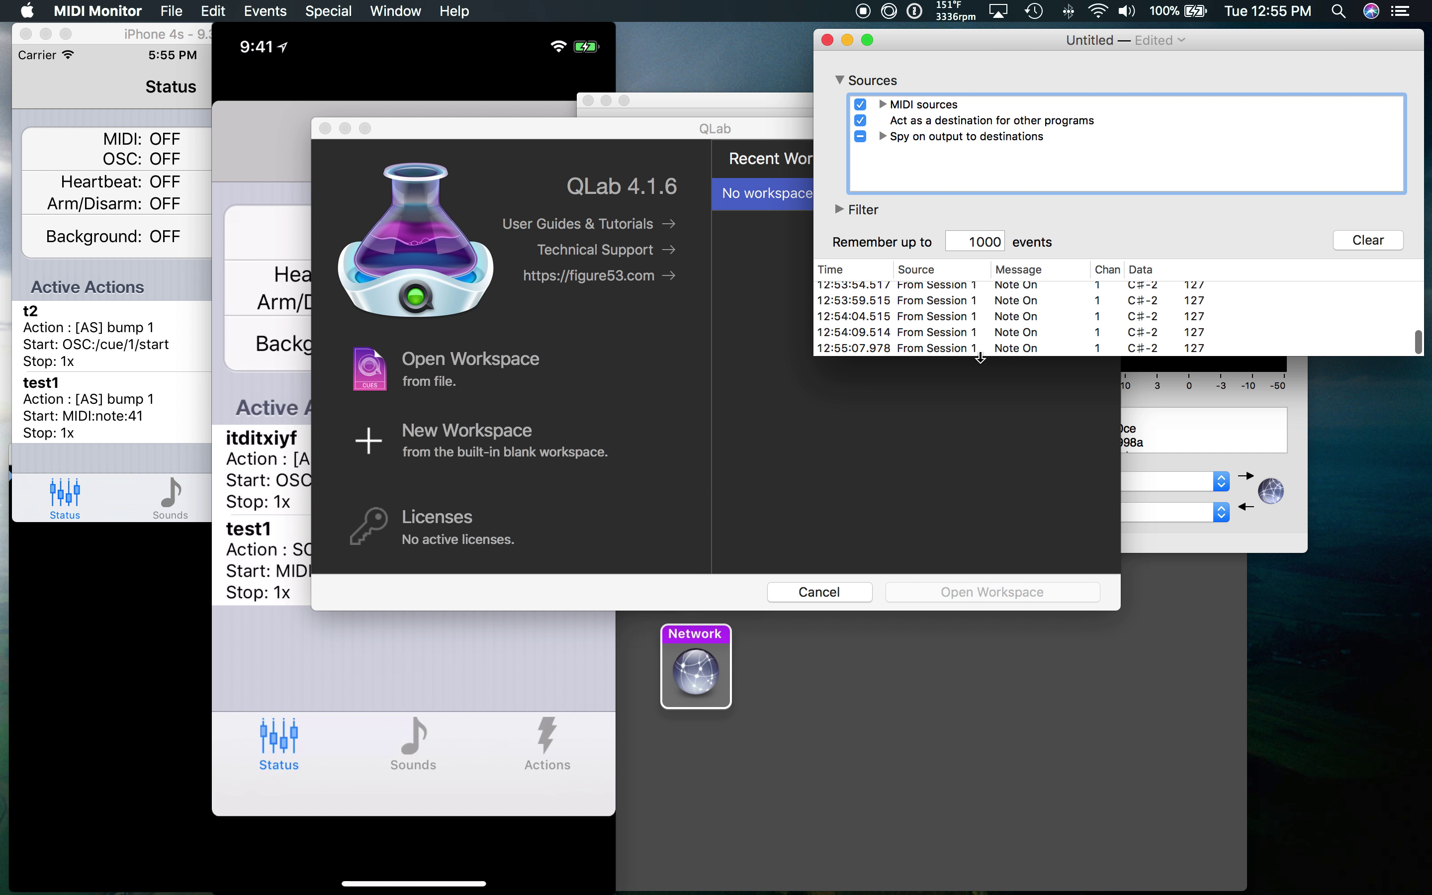
{"action": "left_click", "coordinate": [725, 400]}
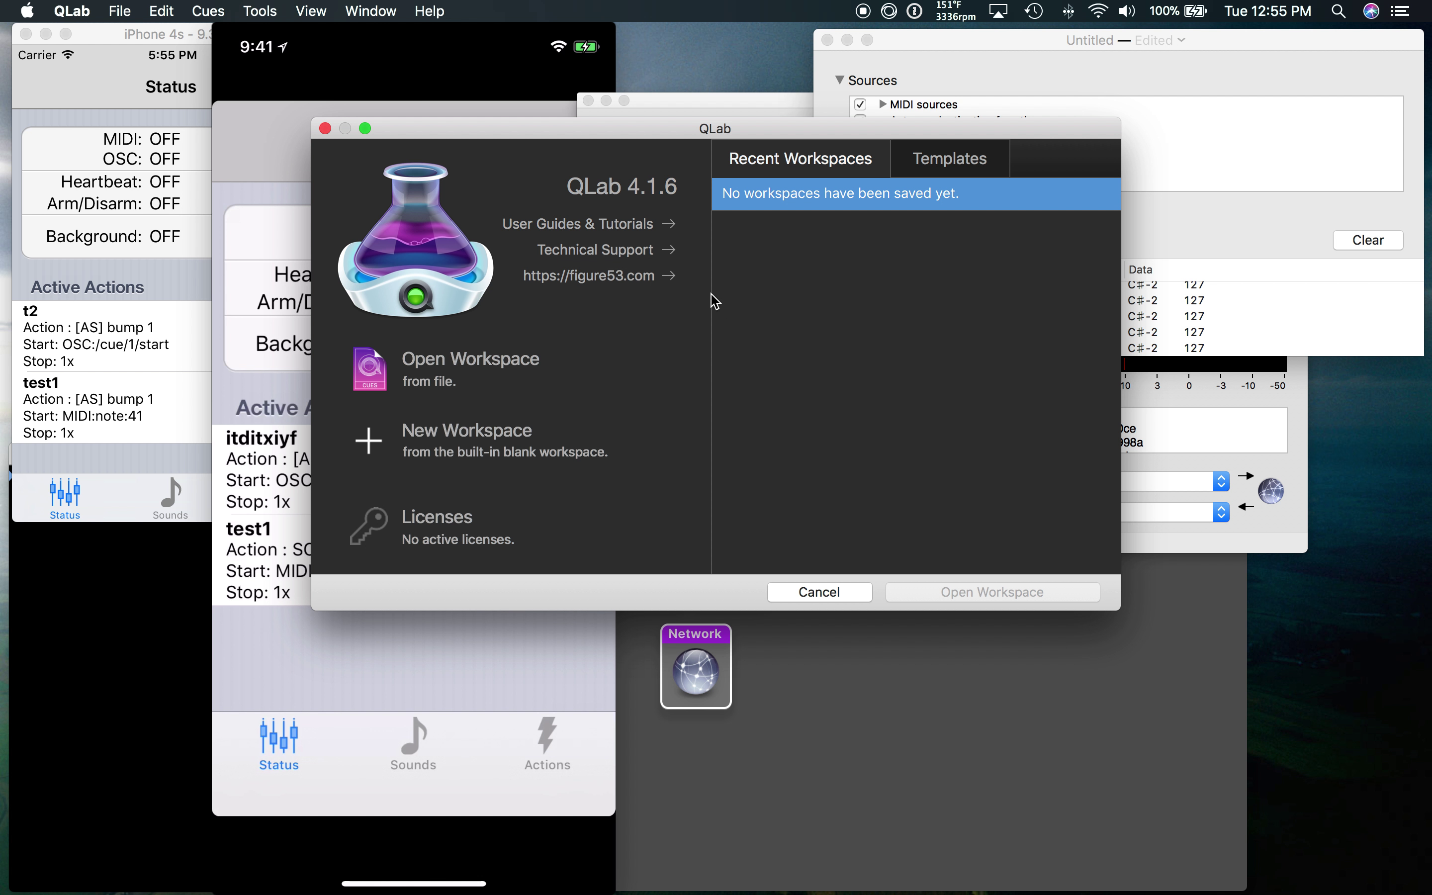
{"action": "left_click", "coordinate": [483, 441]}
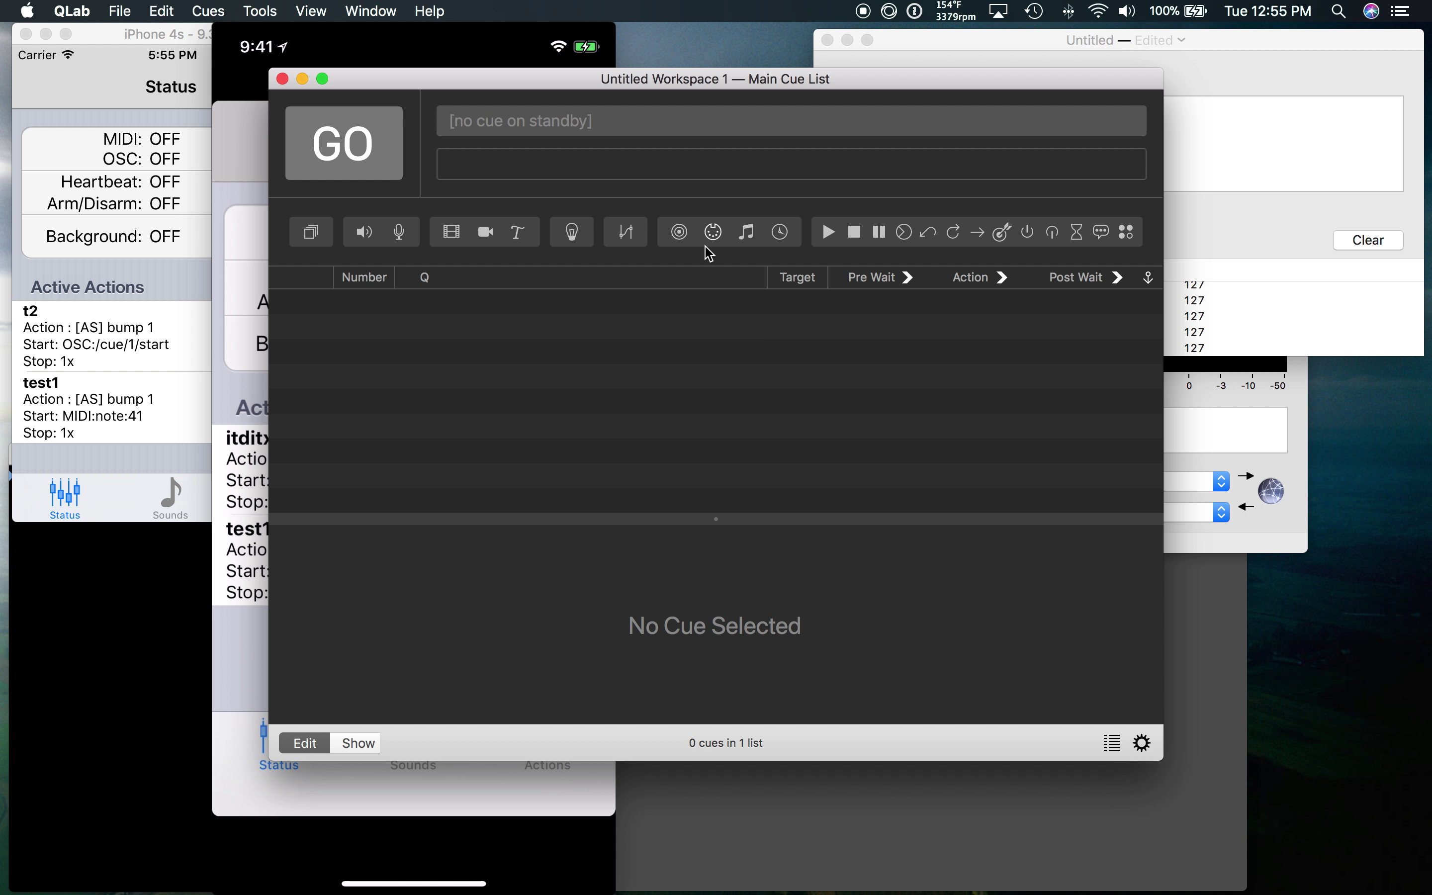
{"action": "left_click", "coordinate": [714, 233]}
{"action": "left_click_drag", "start_coordinate": [716, 239], "coordinate": [661, 330]}
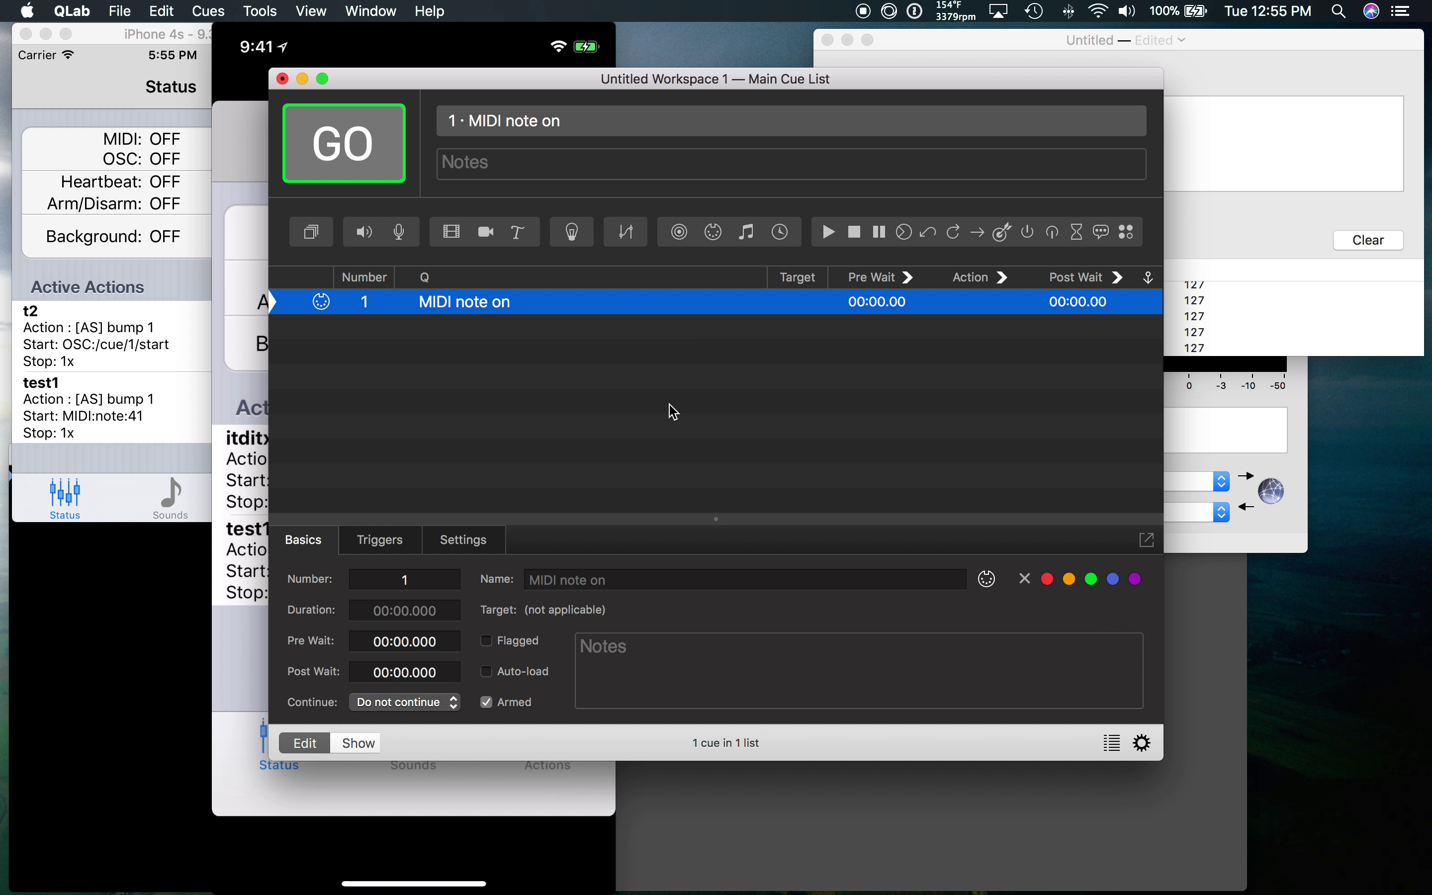
Set the MIDI cue's note number to 41 and velocity to 125, and send its message
{"action": "left_click", "coordinate": [463, 540]}
{"action": "left_click", "coordinate": [263, 553]}
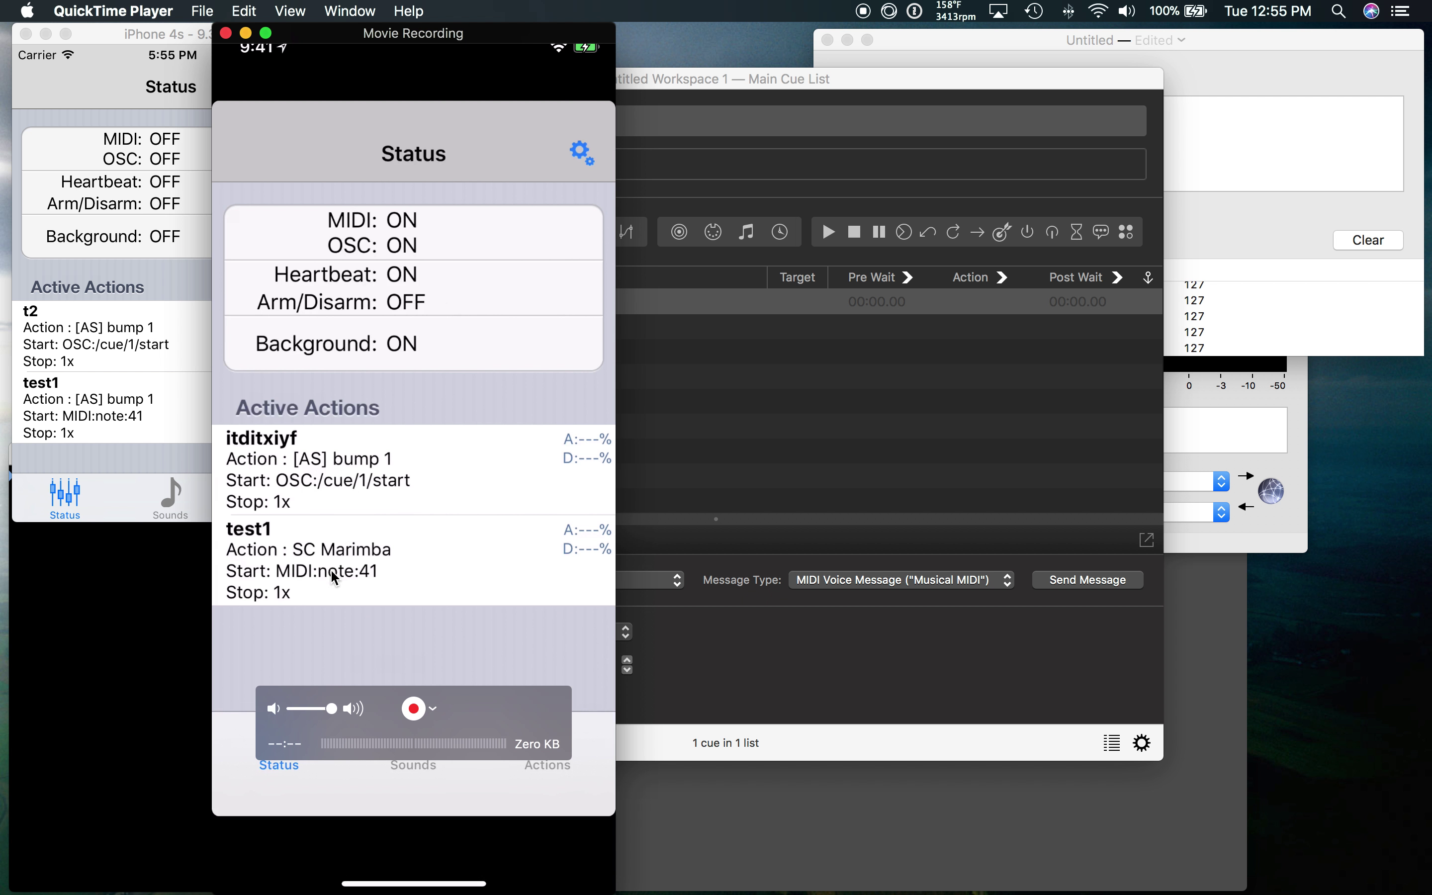
{"action": "left_click", "coordinate": [816, 640]}
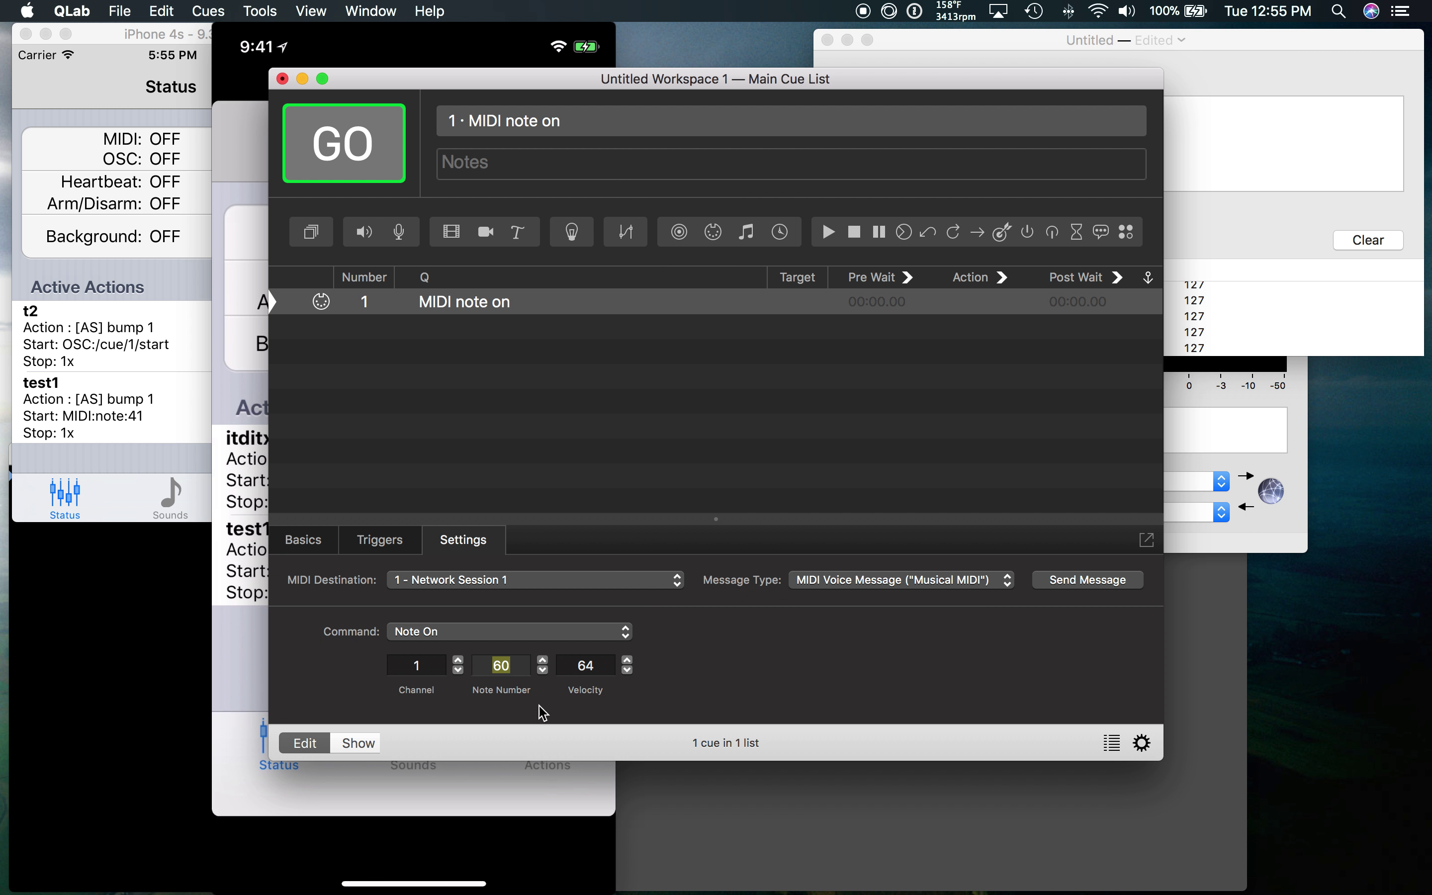
{"action": "type", "text": "41"}
{"action": "left_click", "coordinate": [583, 665]}
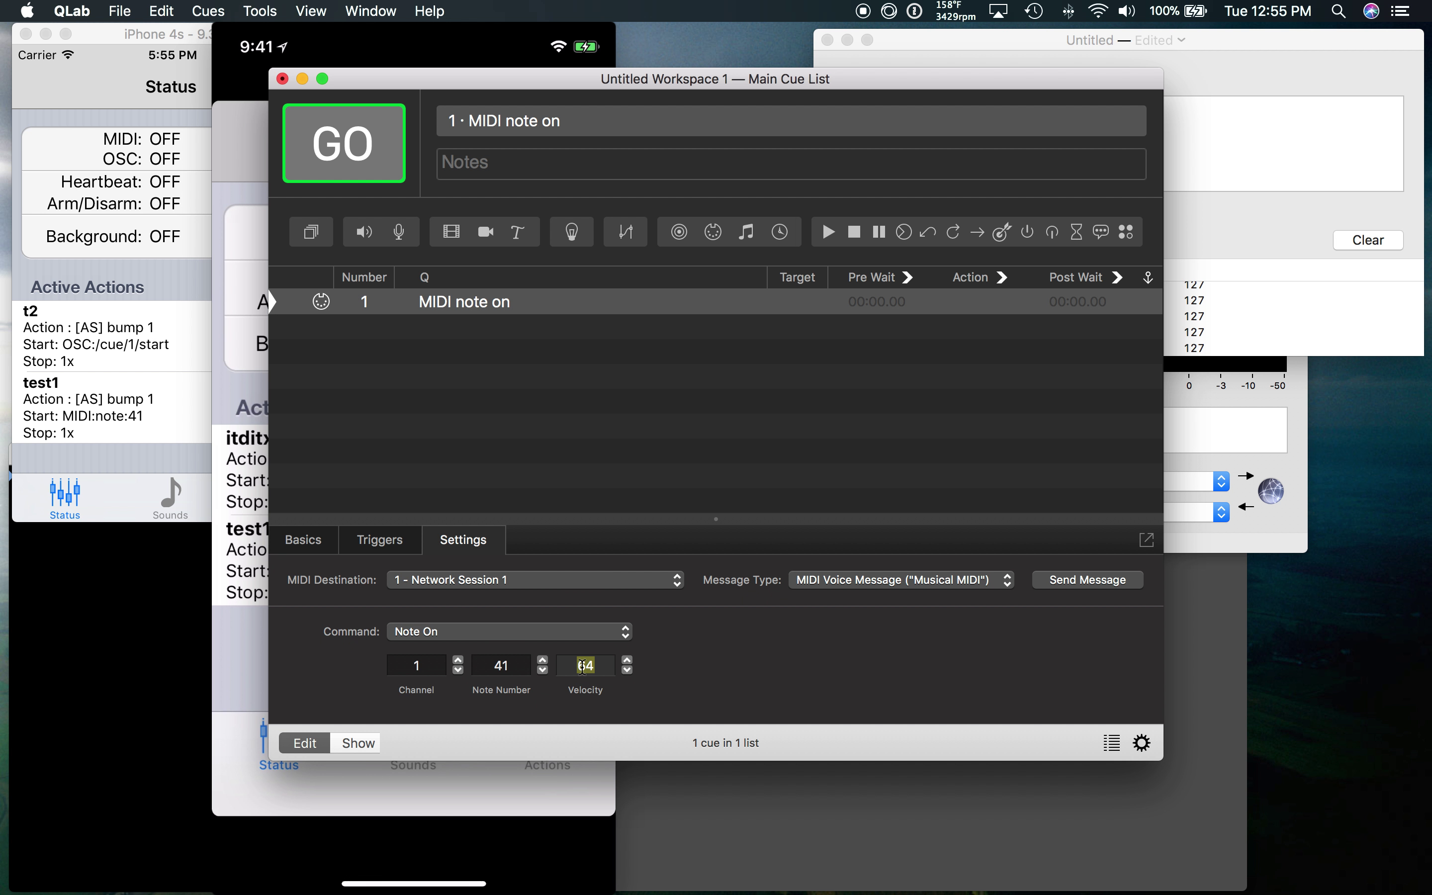
{"action": "type", "text": "125"}
{"action": "left_click", "coordinate": [1099, 582]}
{"action": "left_click", "coordinate": [673, 324]}
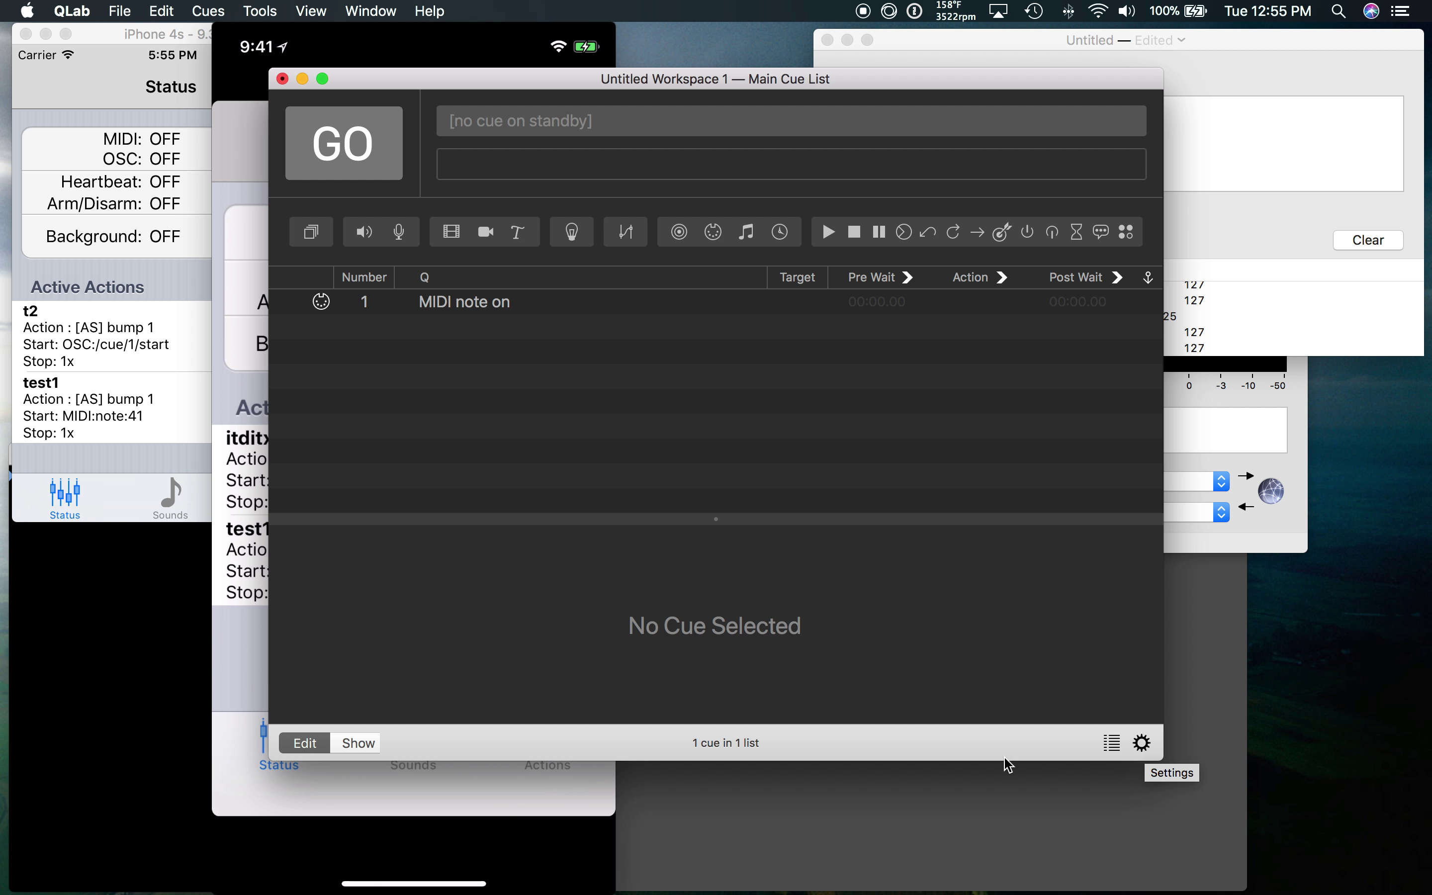
Look up the phone's OSC address and name Patch 2 in the workspace's network cue destinations atomsk
{"action": "left_click", "coordinate": [237, 663]}
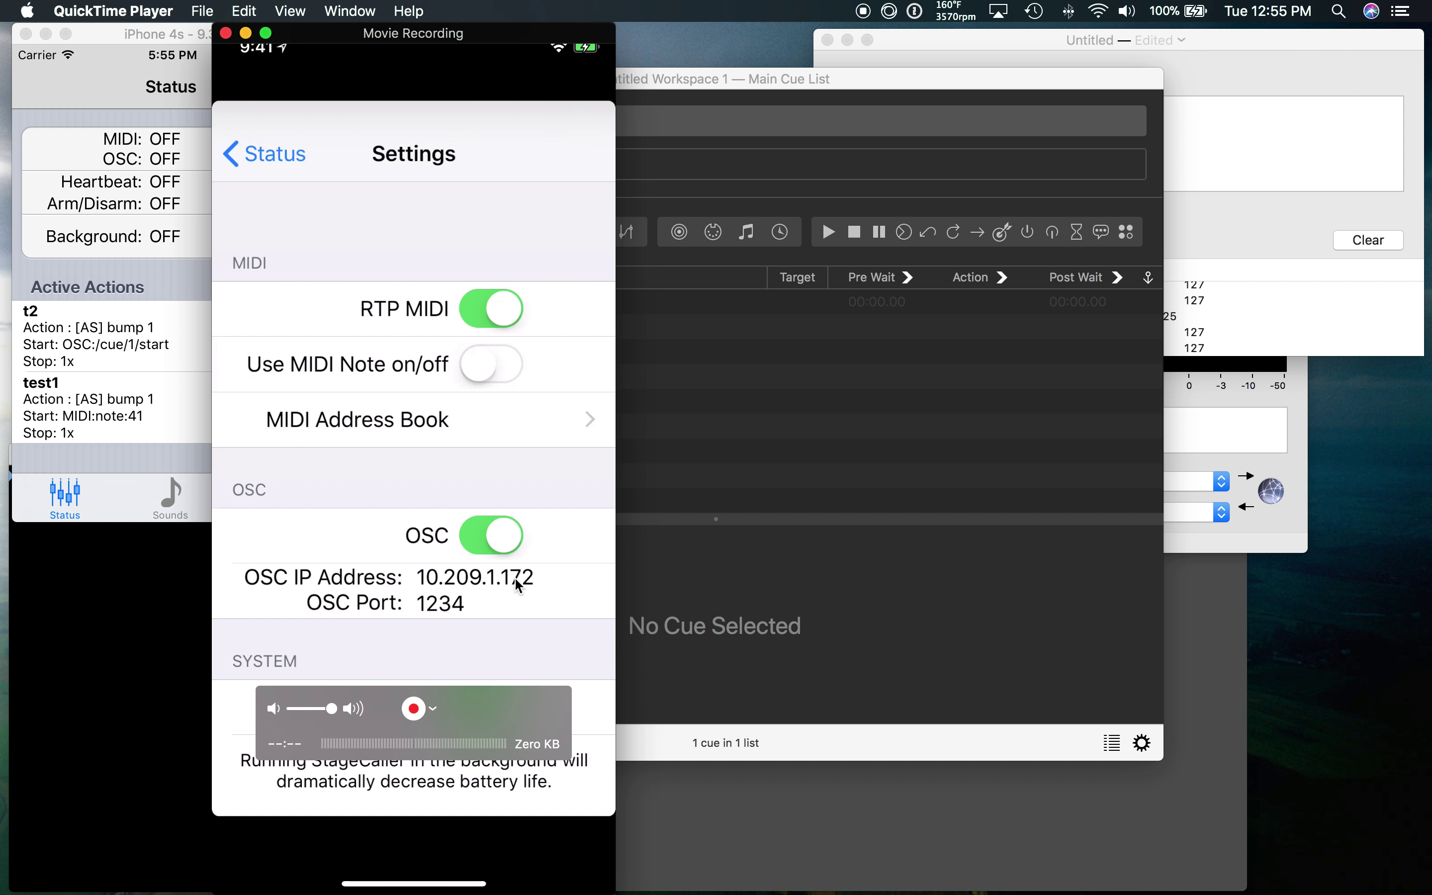
{"action": "left_click", "coordinate": [859, 620]}
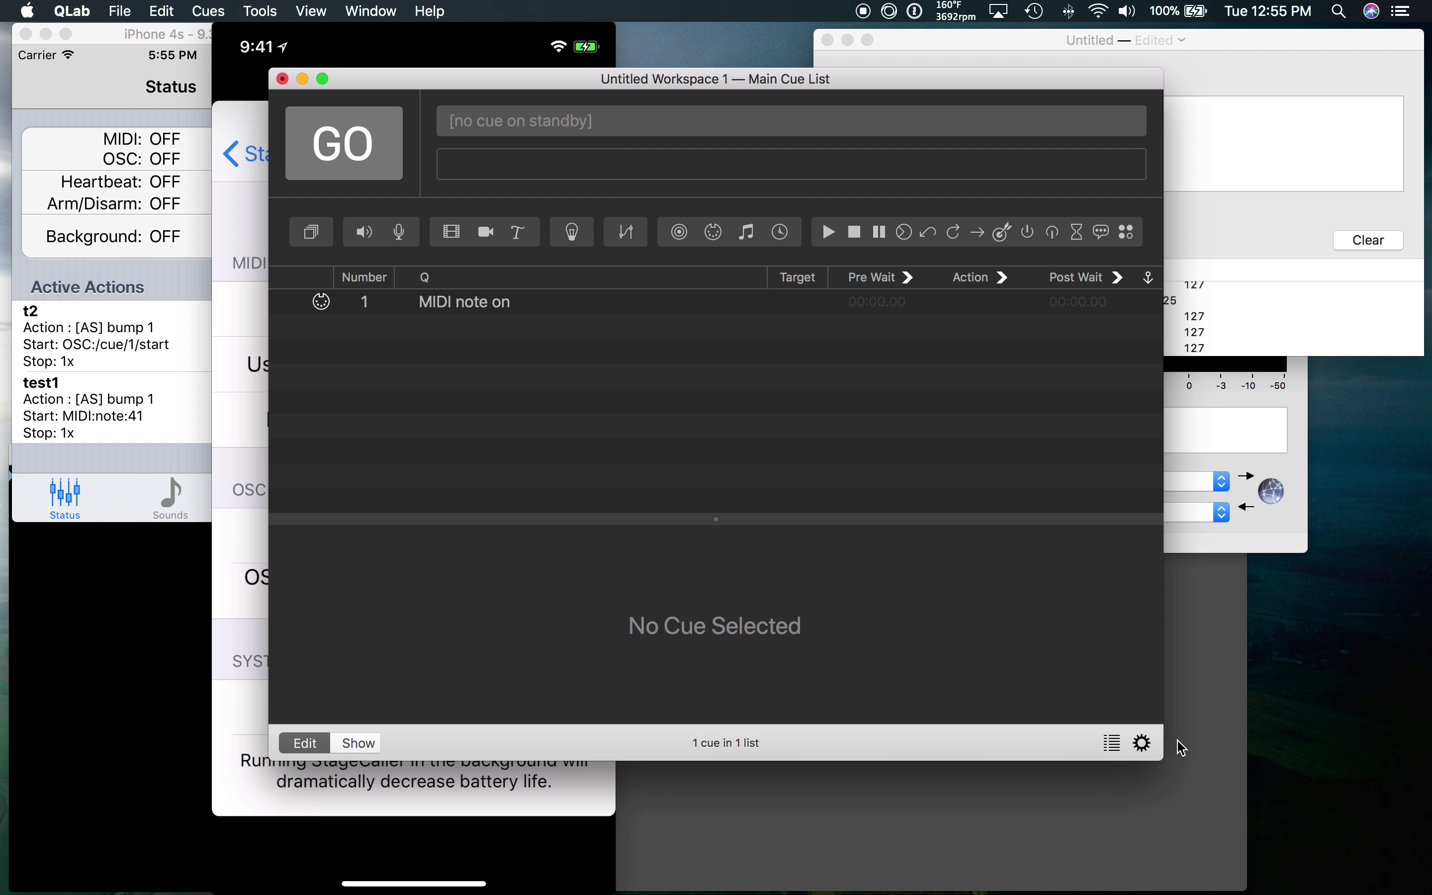
{"action": "left_click", "coordinate": [1142, 744]}
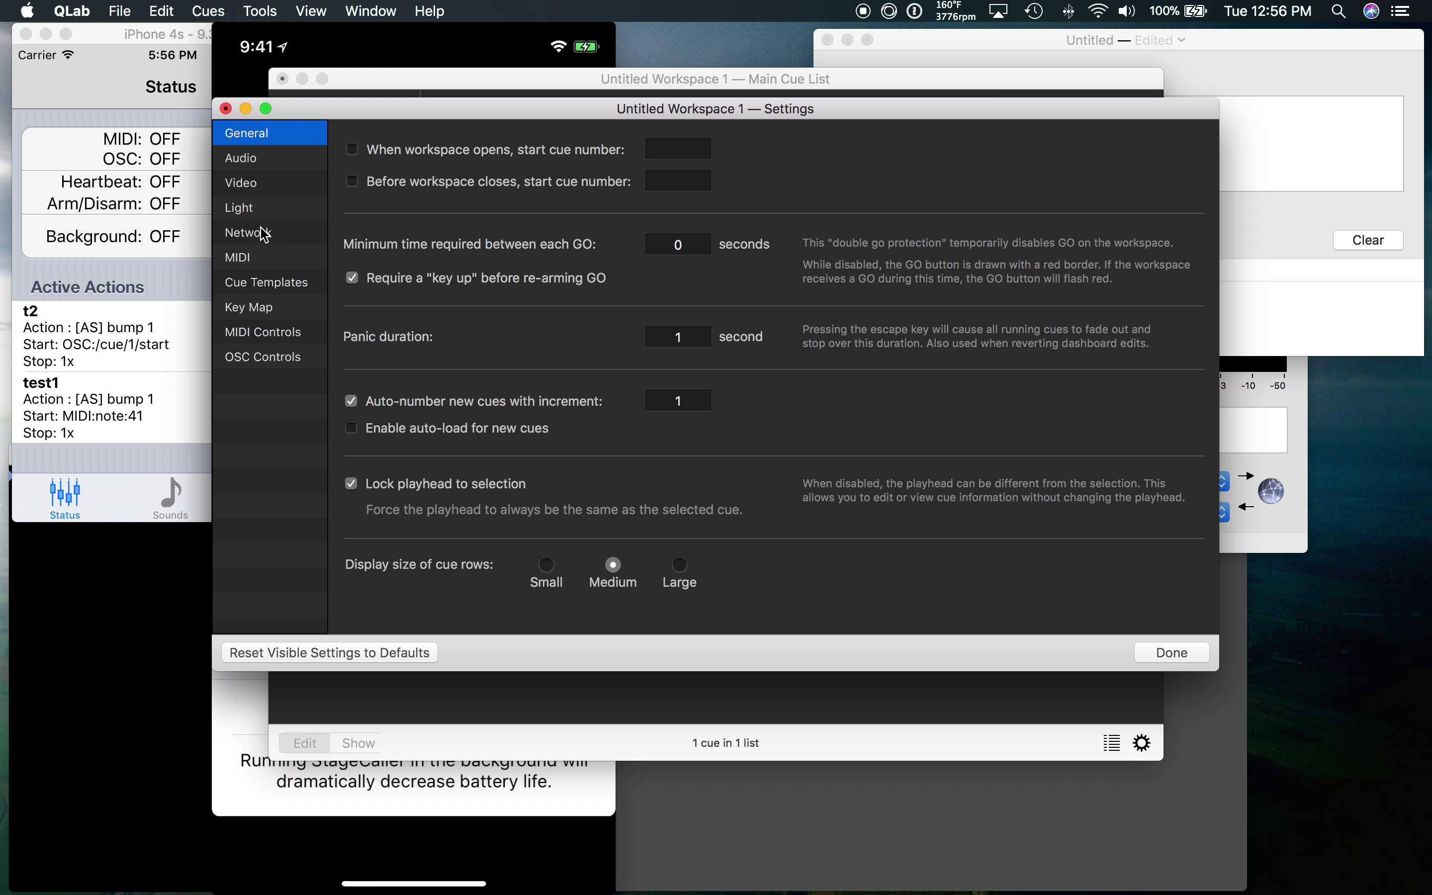
{"action": "left_click", "coordinate": [258, 233]}
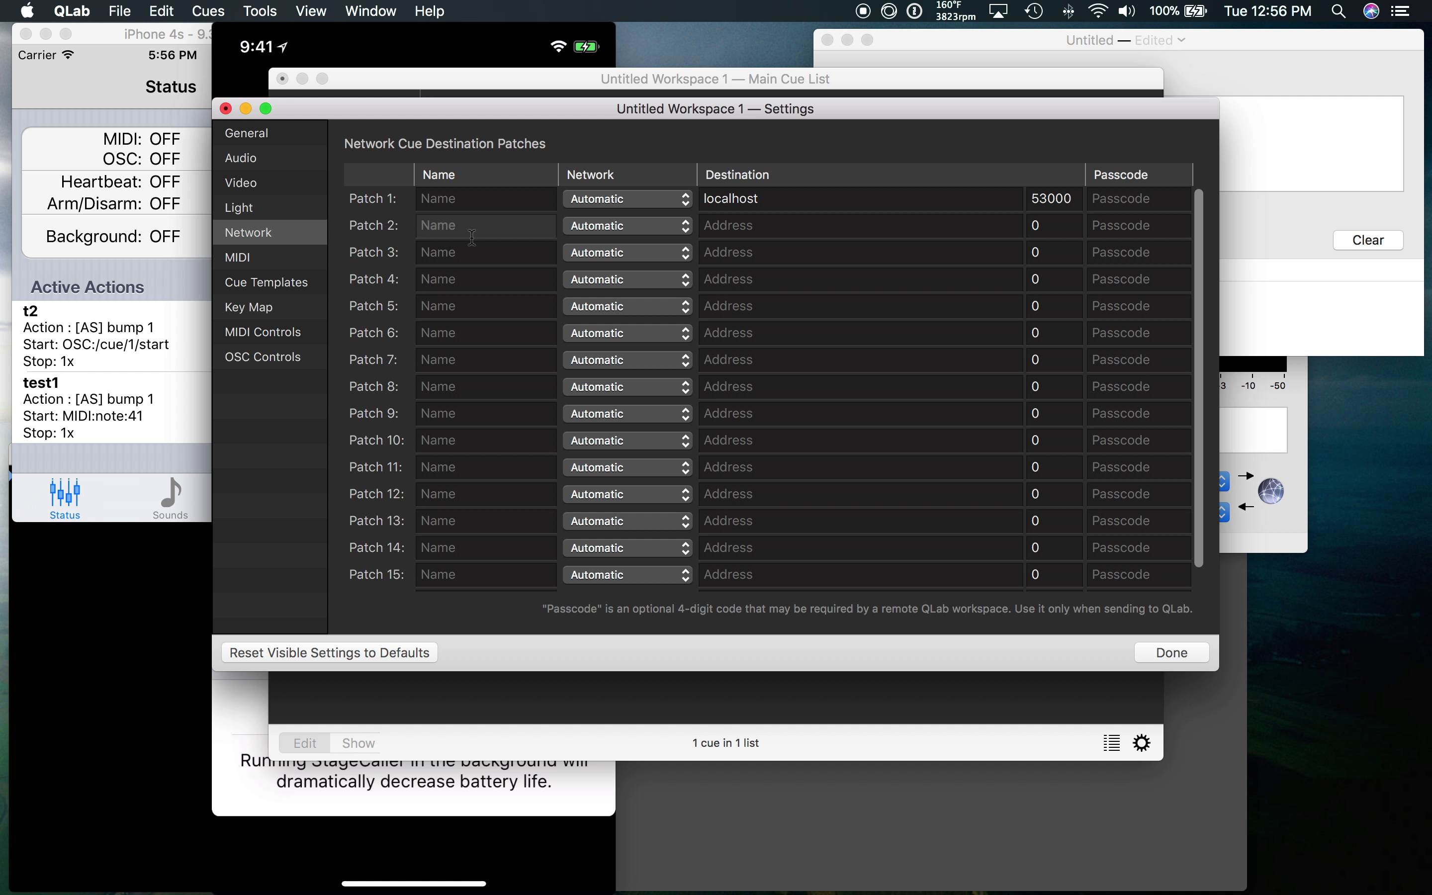
{"action": "type", "text": "atomsk"}
{"action": "key", "text": "Tab"}
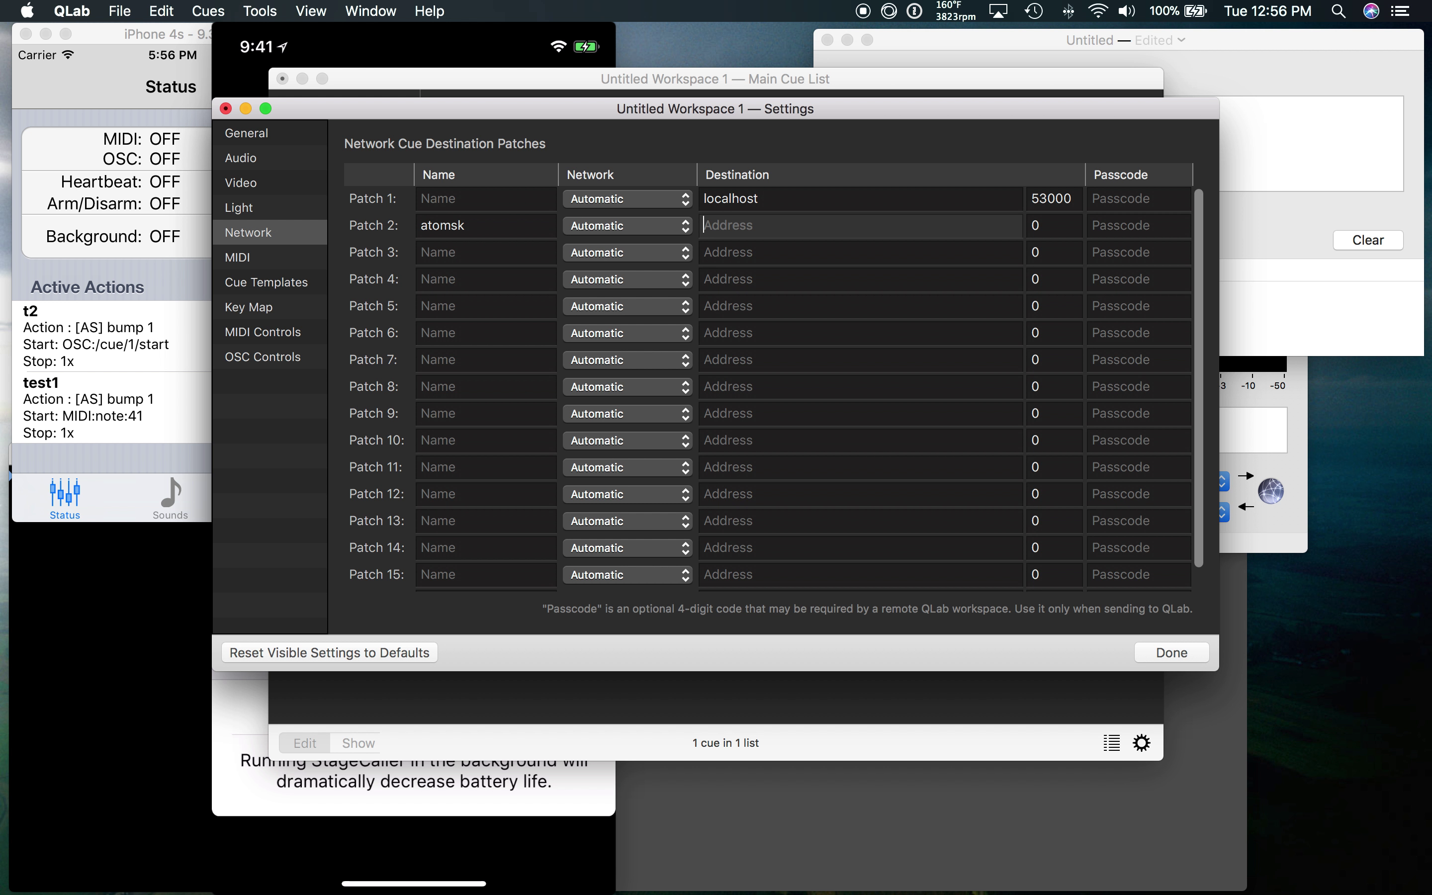
Set Patch 2's destination address to 10.209.1.172 and its port to 1234, and close the workspace settings
{"action": "type", "text": "10.209.1./17"}
{"action": "key", "text": "BackSpace"}
{"action": "key", "text": "BackSpace"}
{"action": "key", "text": "BackSpace"}
{"action": "type", "text": "172"}
{"action": "key", "text": "Tab"}
{"action": "type", "text": "1234"}
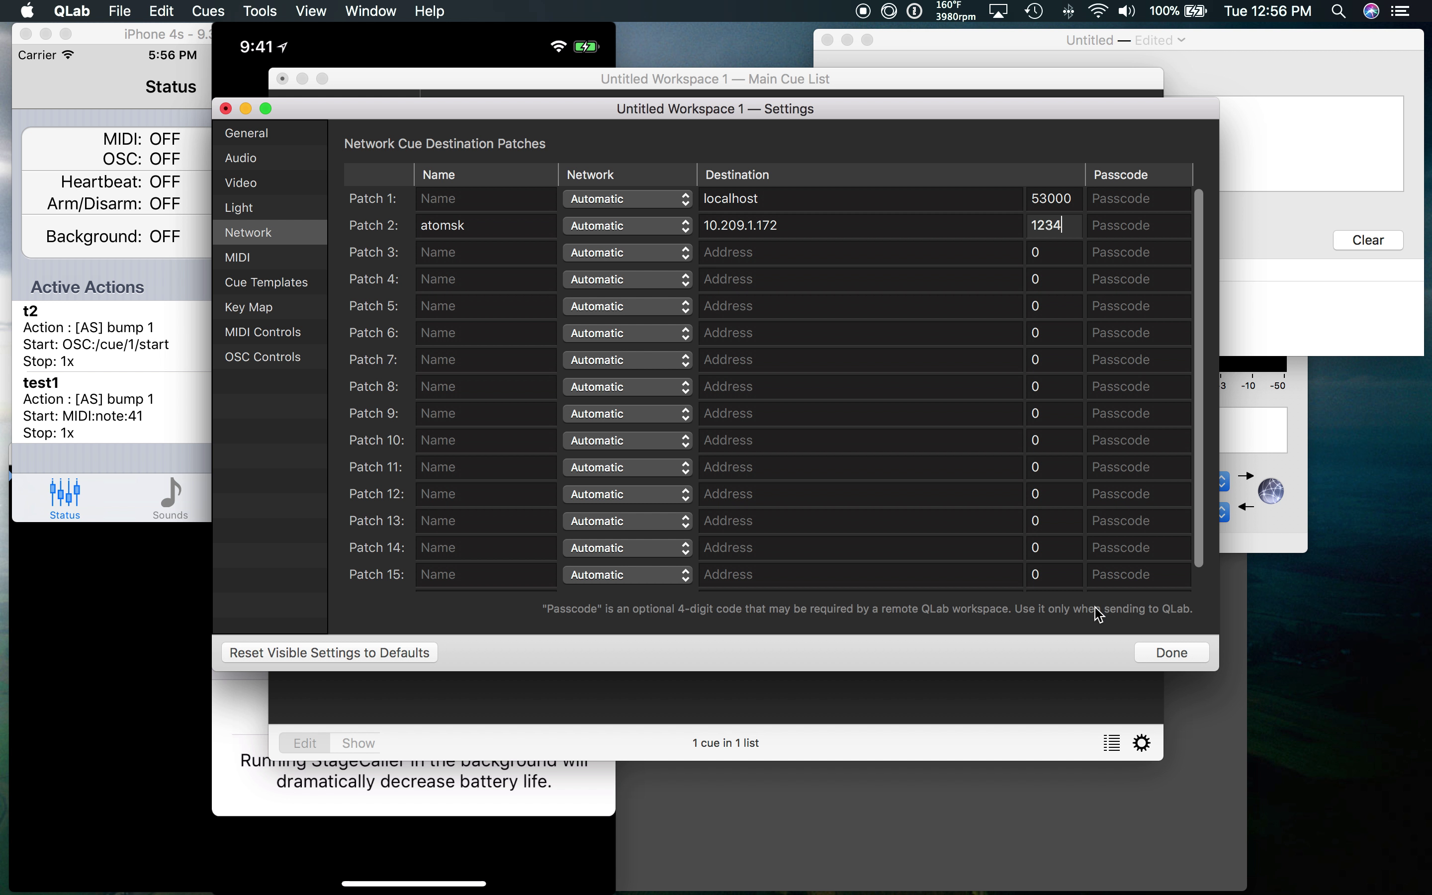
{"action": "left_click", "coordinate": [1161, 649]}
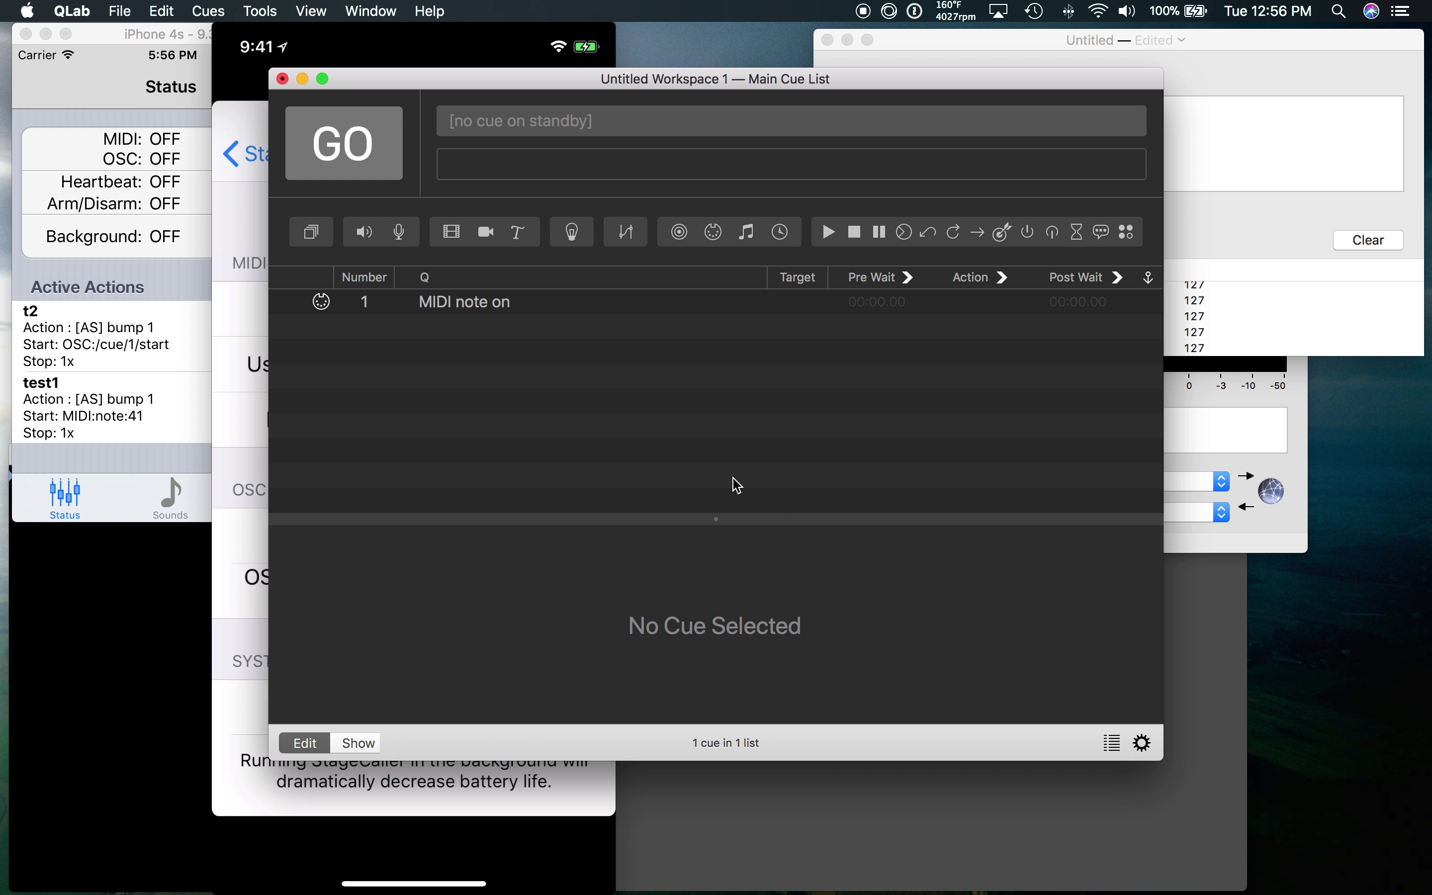
Add a network cue below the MIDI cue and set its destination to 2 - atomsk
{"action": "left_click_drag", "start_coordinate": [680, 236], "coordinate": [495, 377]}
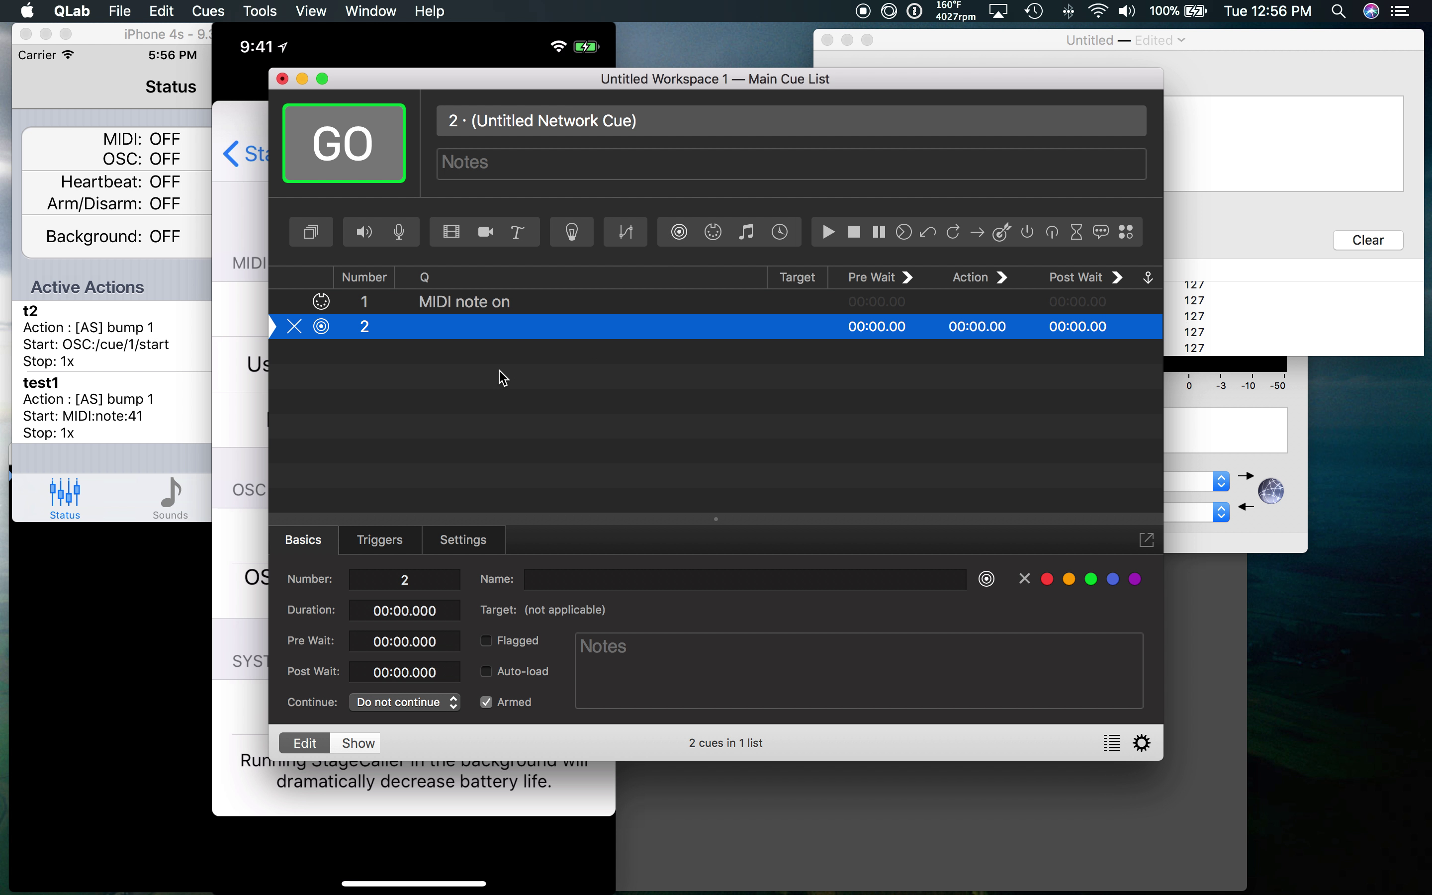
{"action": "mouse_move", "coordinate": [319, 336]}
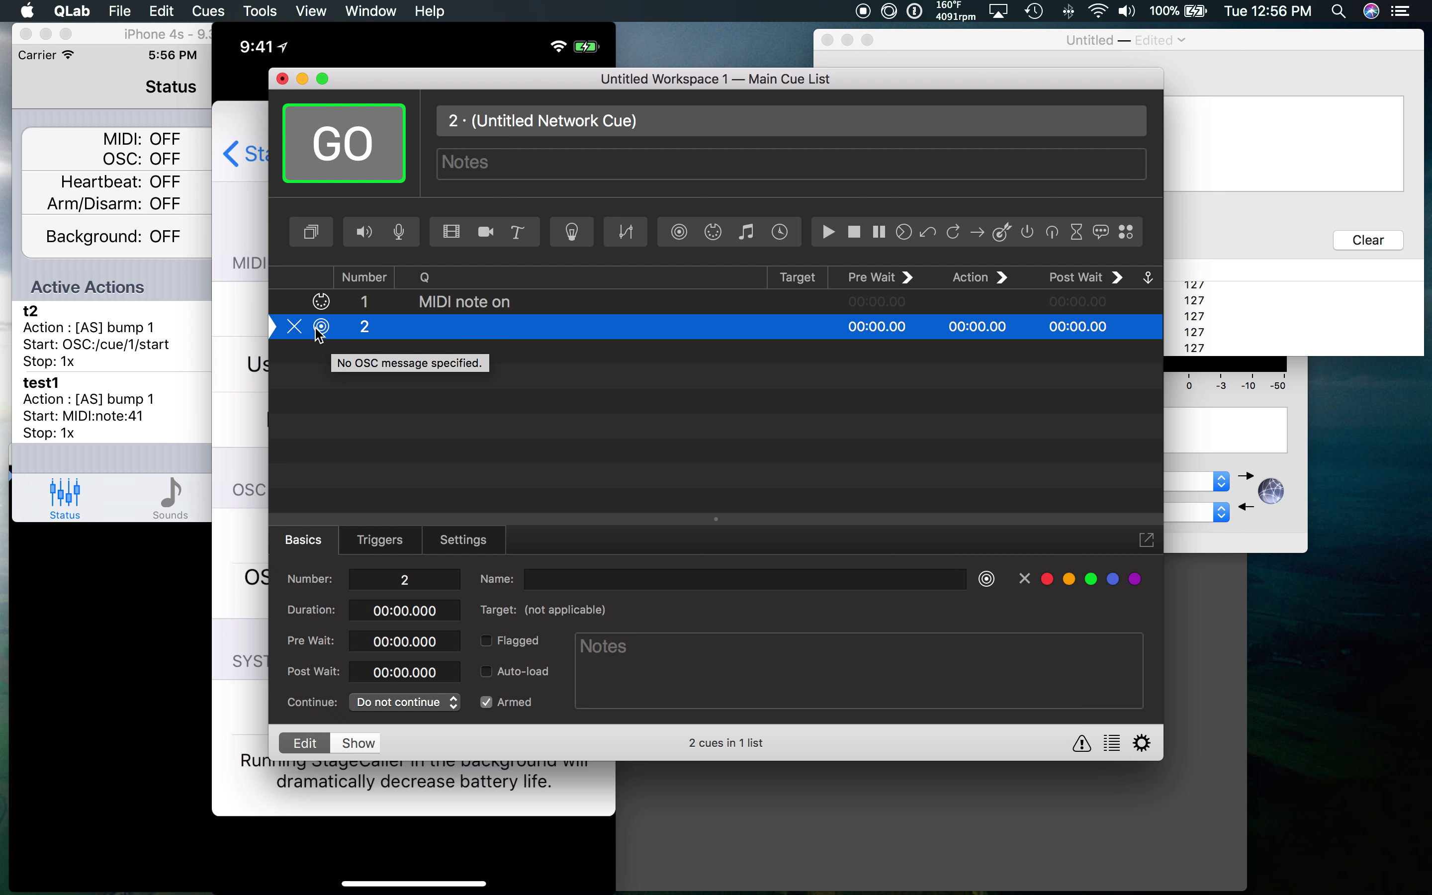
{"action": "left_click", "coordinate": [463, 540]}
{"action": "left_click", "coordinate": [501, 581]}
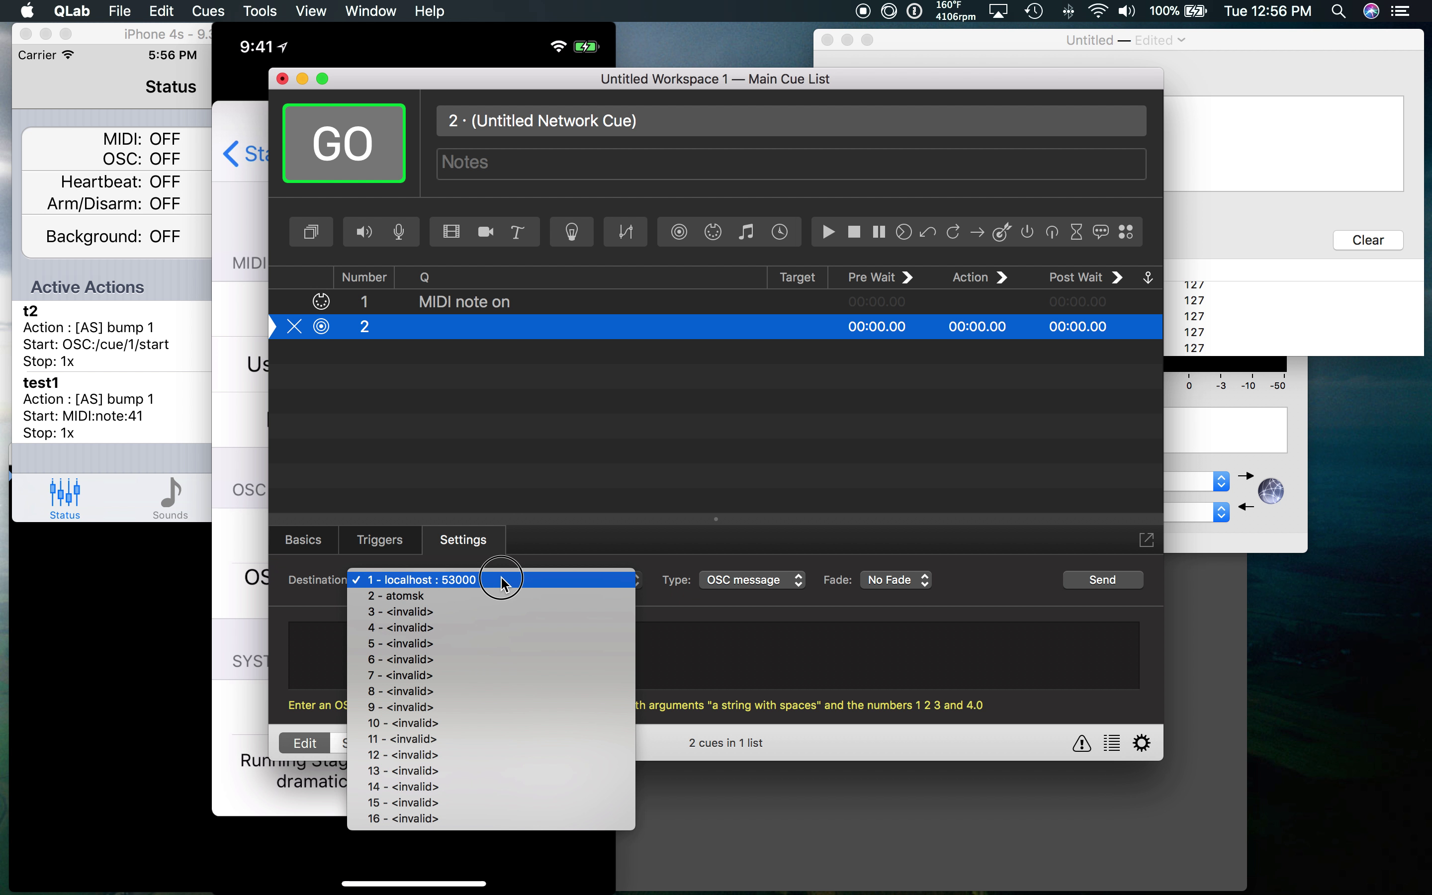
{"action": "left_click", "coordinate": [499, 595]}
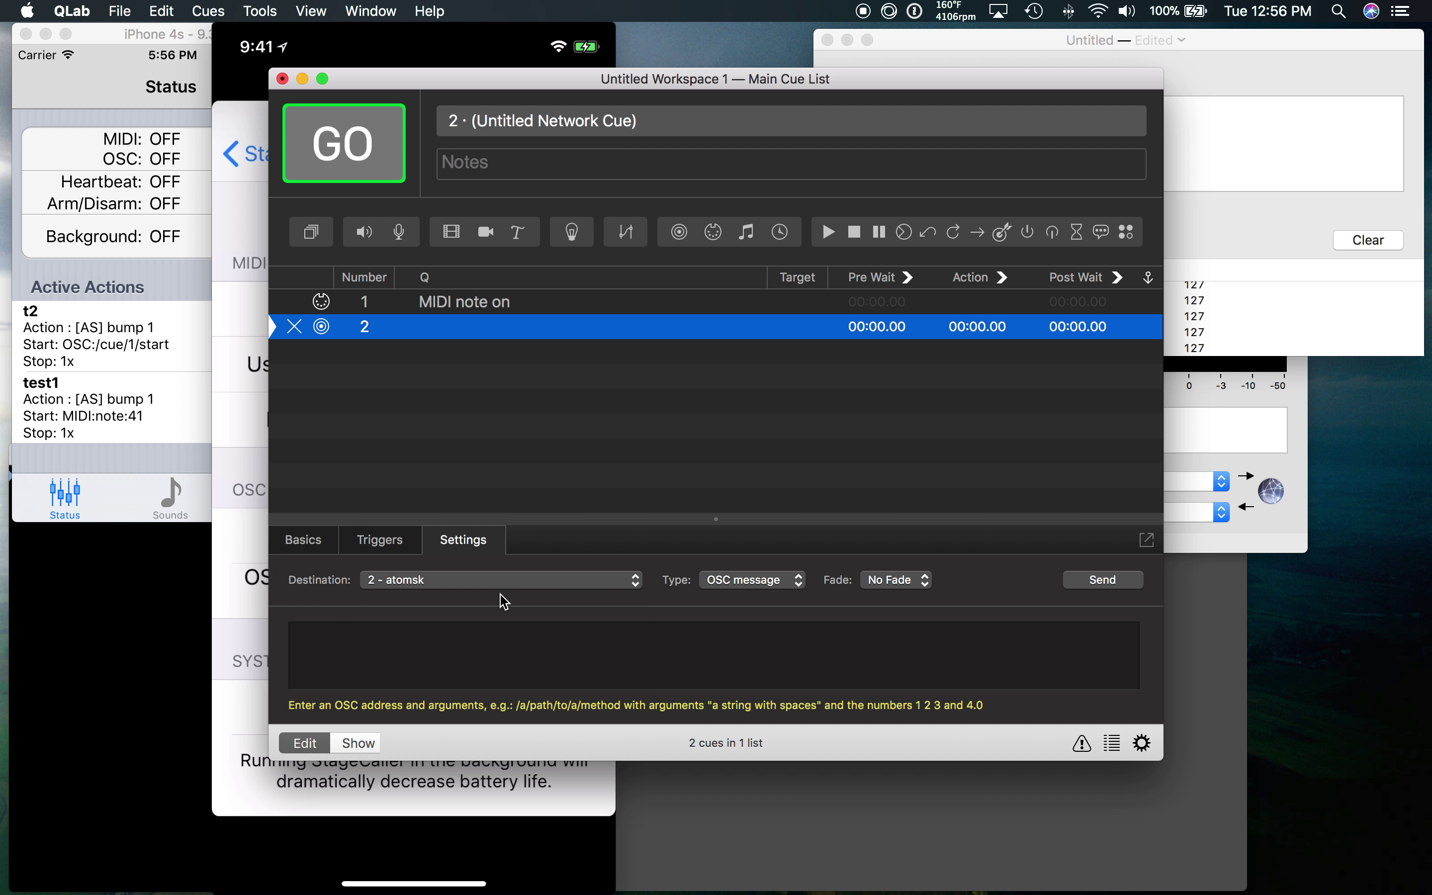
Set the network cue's type to QLab message with cue number 1, keeping the start command
{"action": "left_click", "coordinate": [757, 587]}
{"action": "left_click", "coordinate": [748, 595]}
{"action": "left_click", "coordinate": [444, 633]}
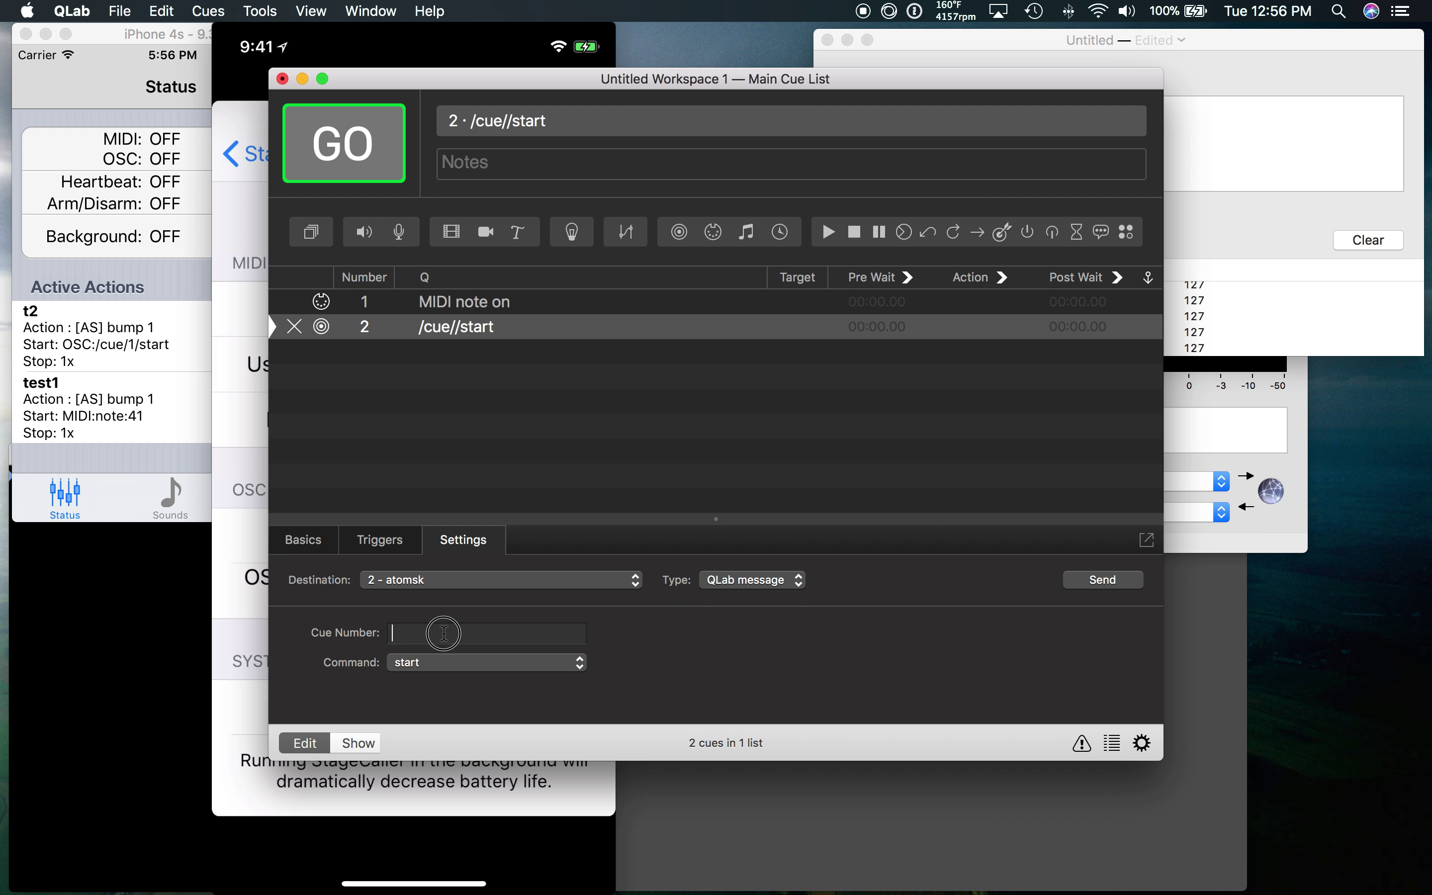
{"action": "type", "text": "1"}
{"action": "key", "text": "Return"}
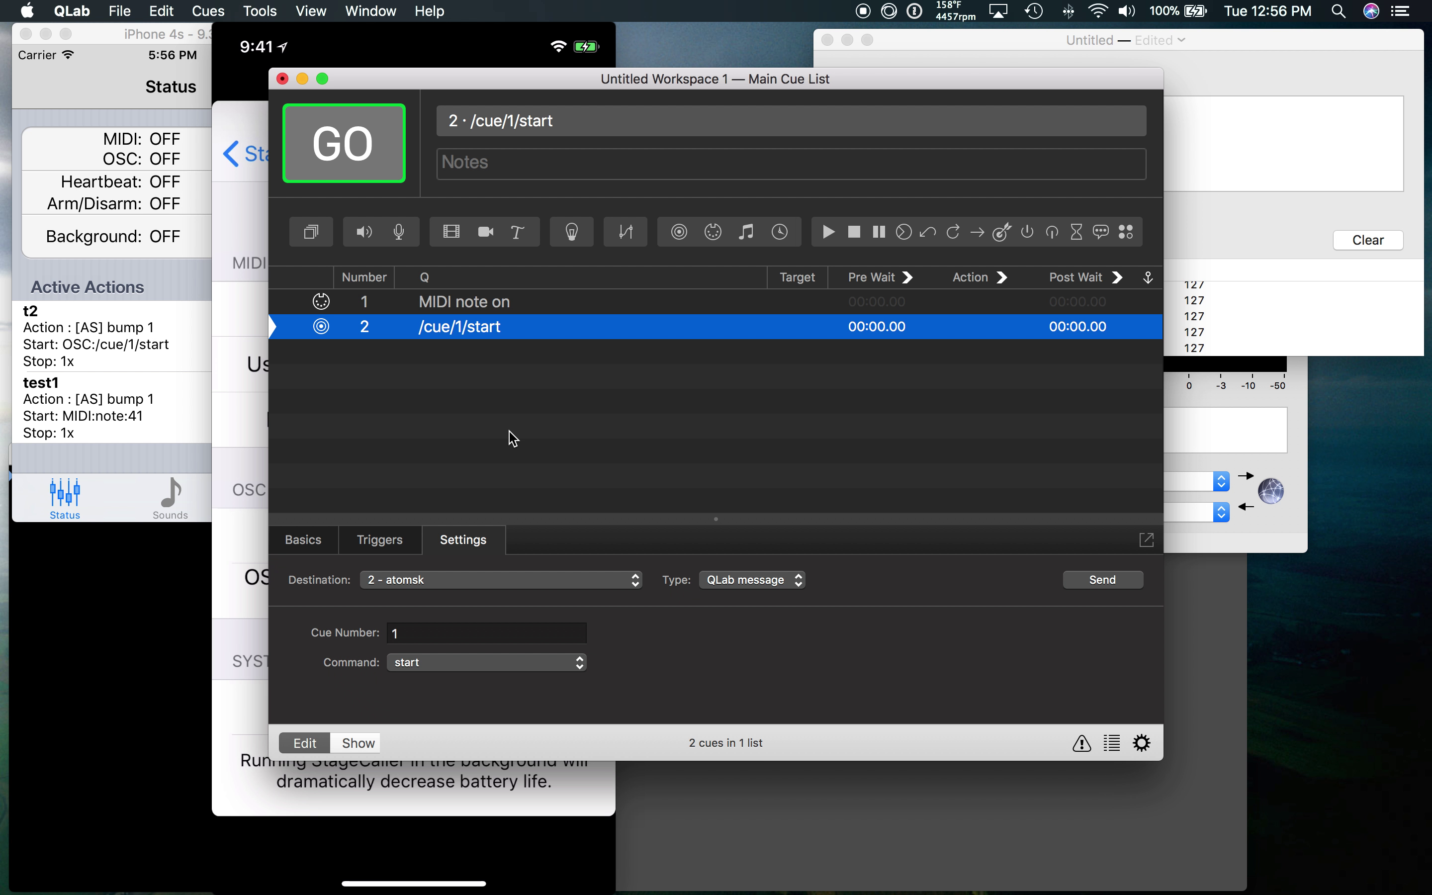
Check the Status screens of the phone and simulator, and delete all cues from the workspace
{"action": "left_click", "coordinate": [233, 426]}
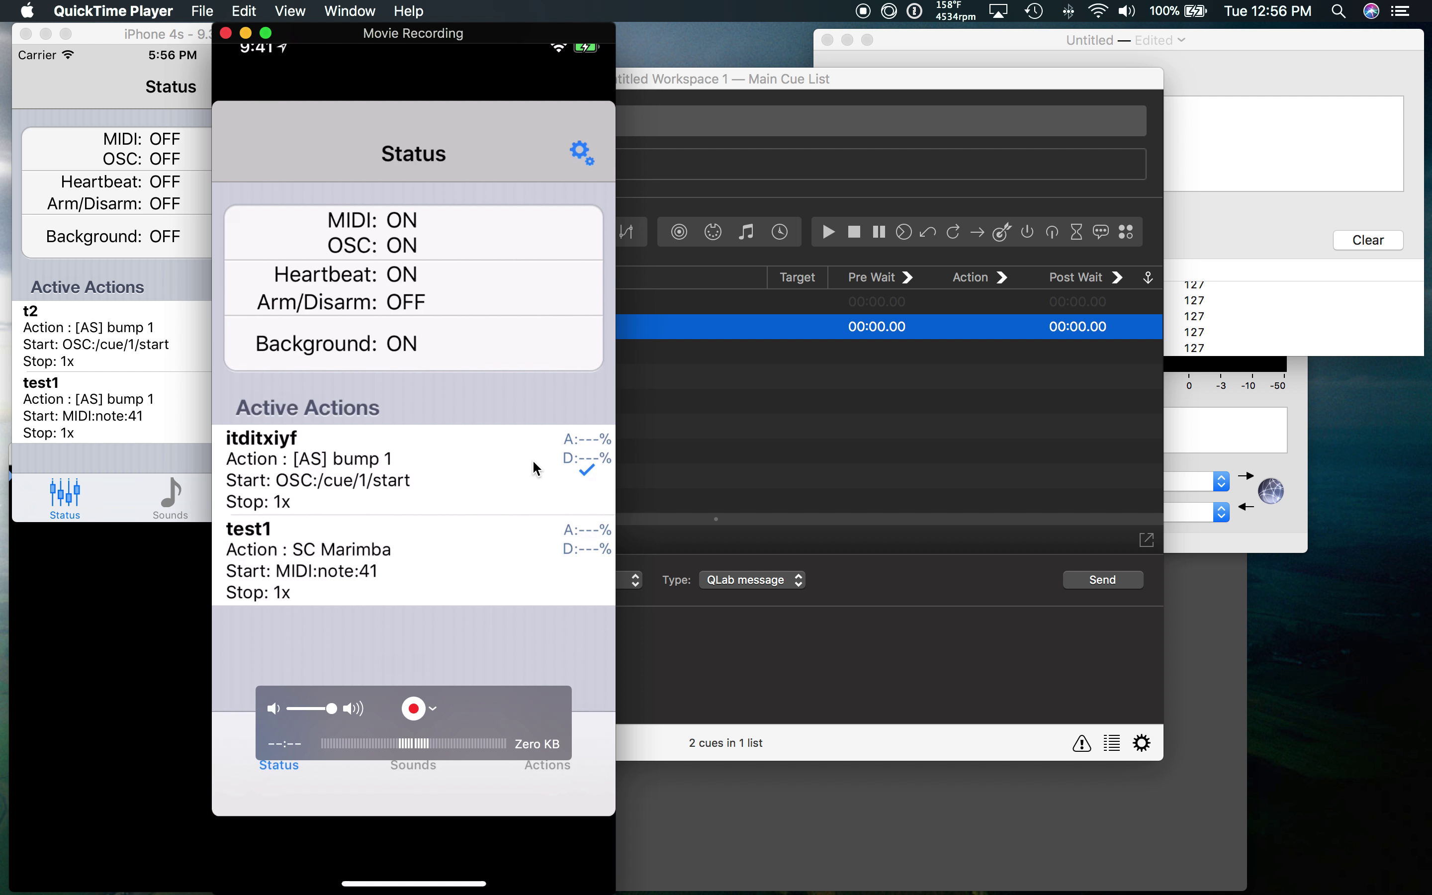
{"action": "left_click", "coordinate": [787, 425]}
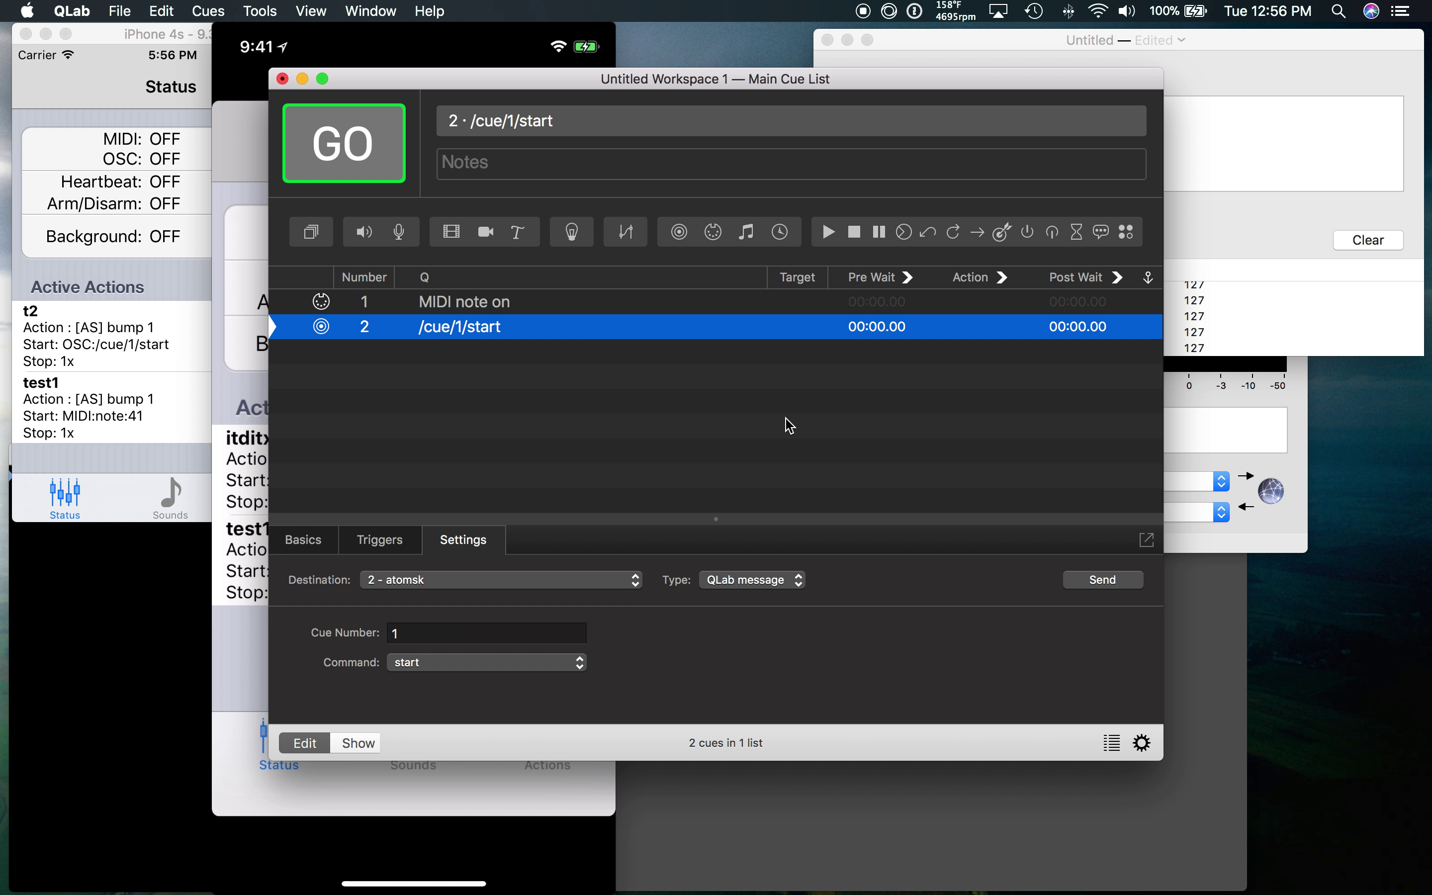
{"action": "left_click", "coordinate": [119, 39]}
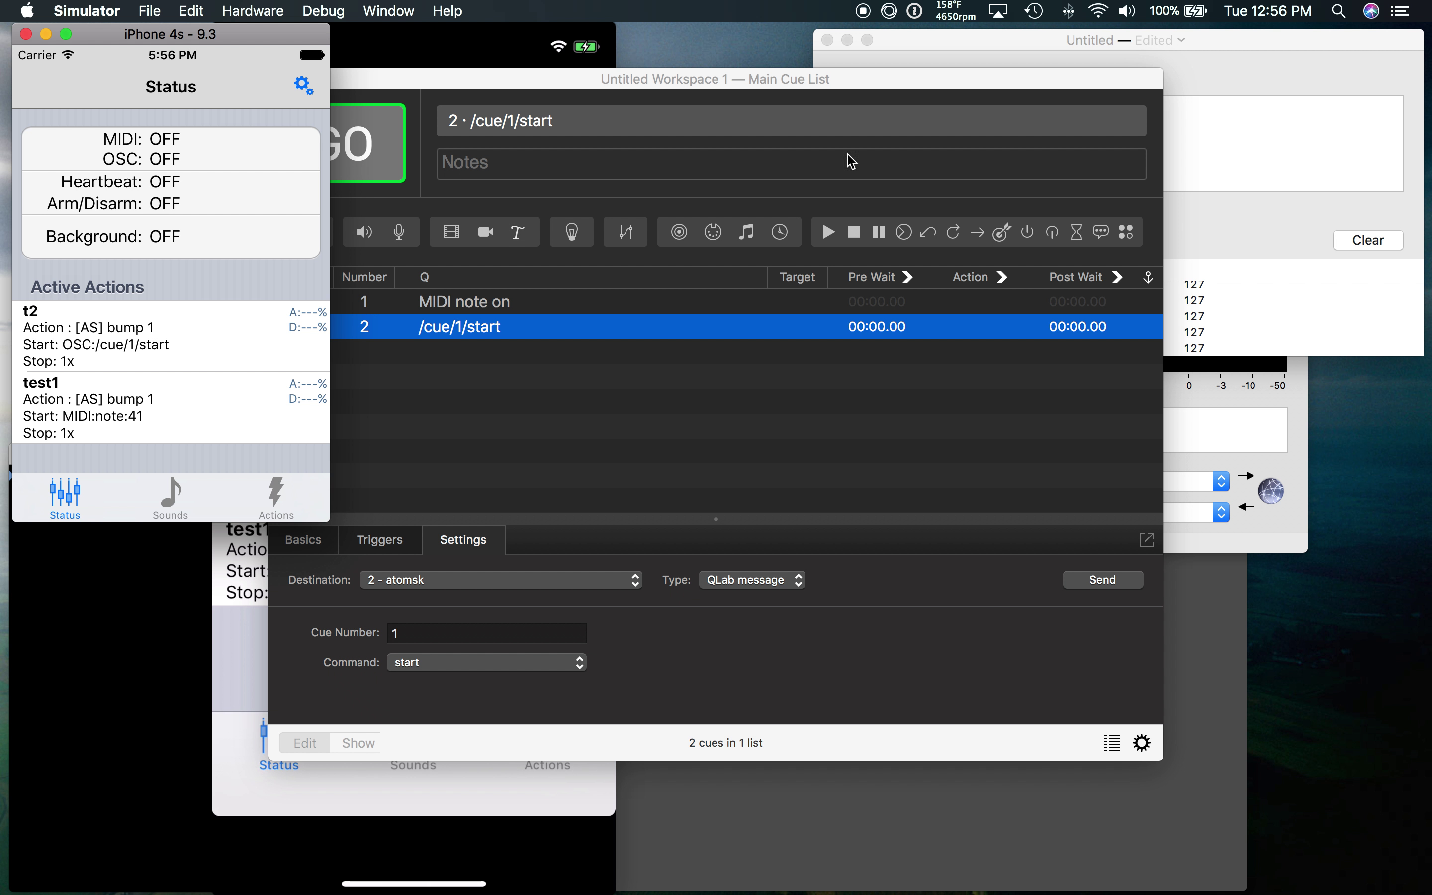
{"action": "left_click", "coordinate": [653, 374]}
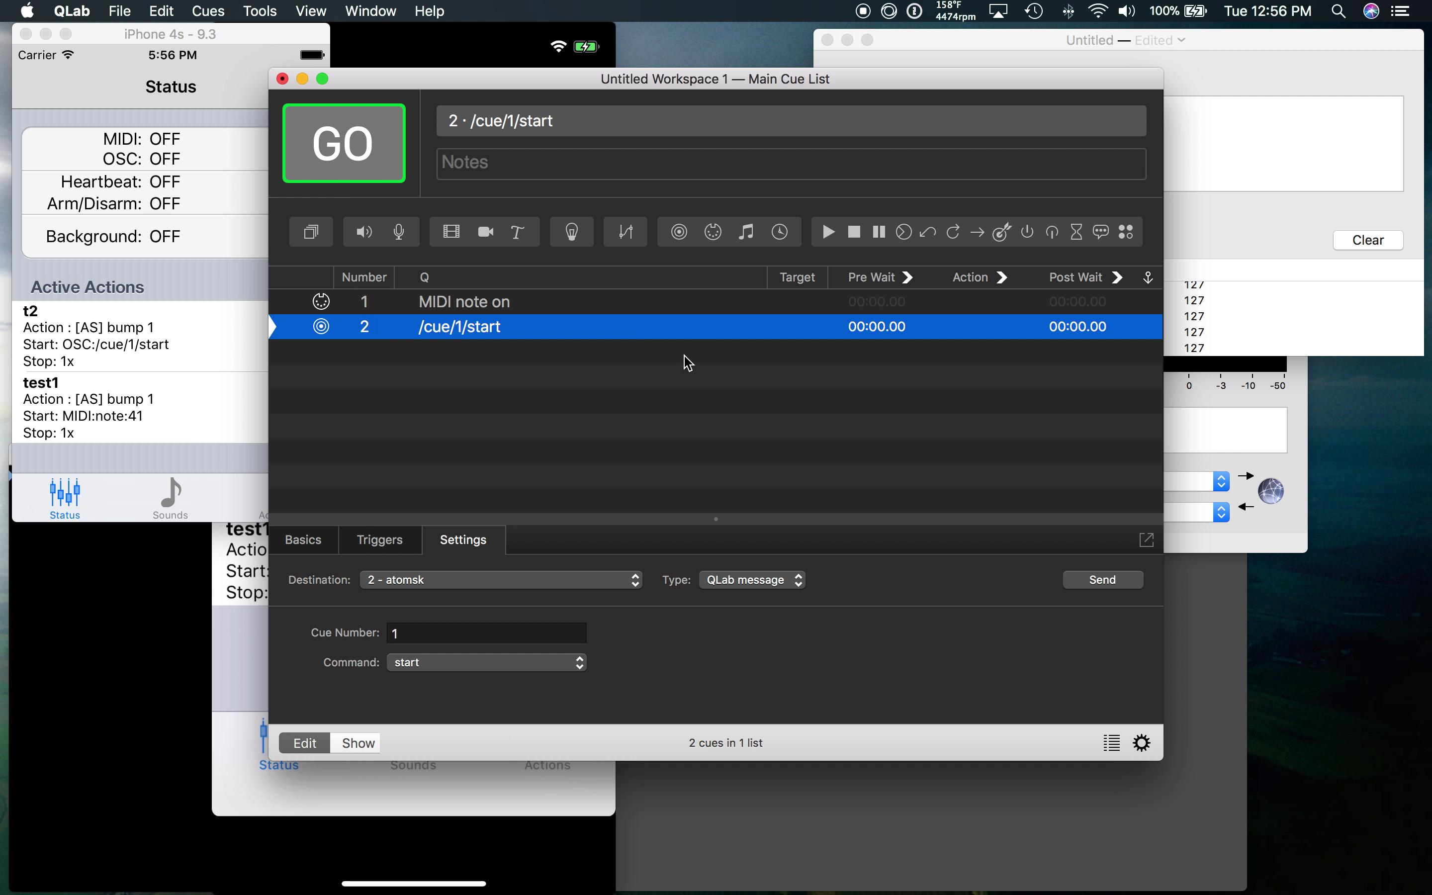
{"action": "key", "text": "super+a"}
{"action": "key", "text": "BackSpace"}
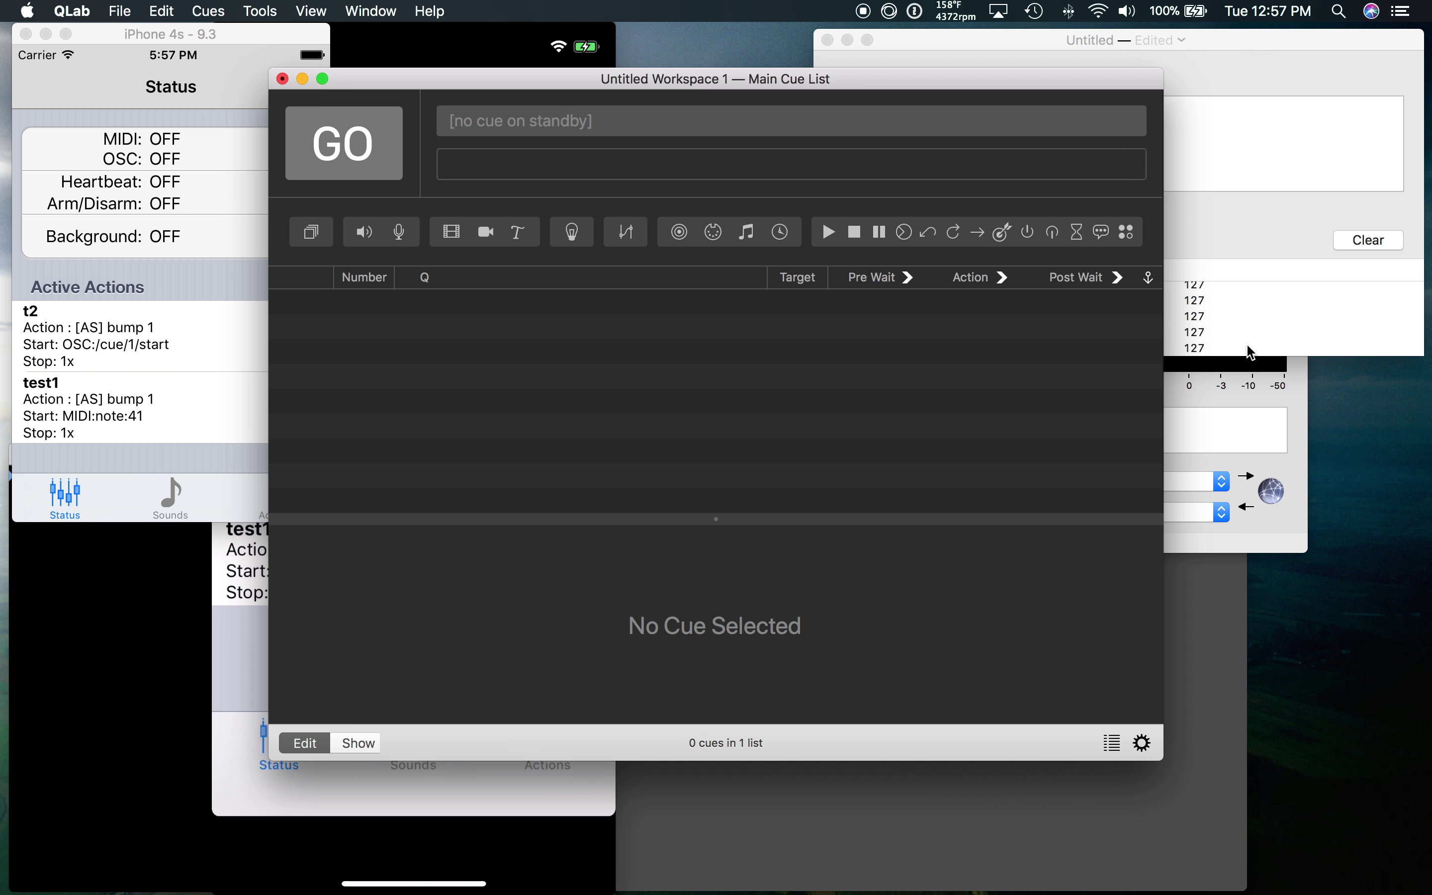
Disconnect the participant atomsk from Session 1 in the MIDI network setup
{"action": "left_click", "coordinate": [1227, 409]}
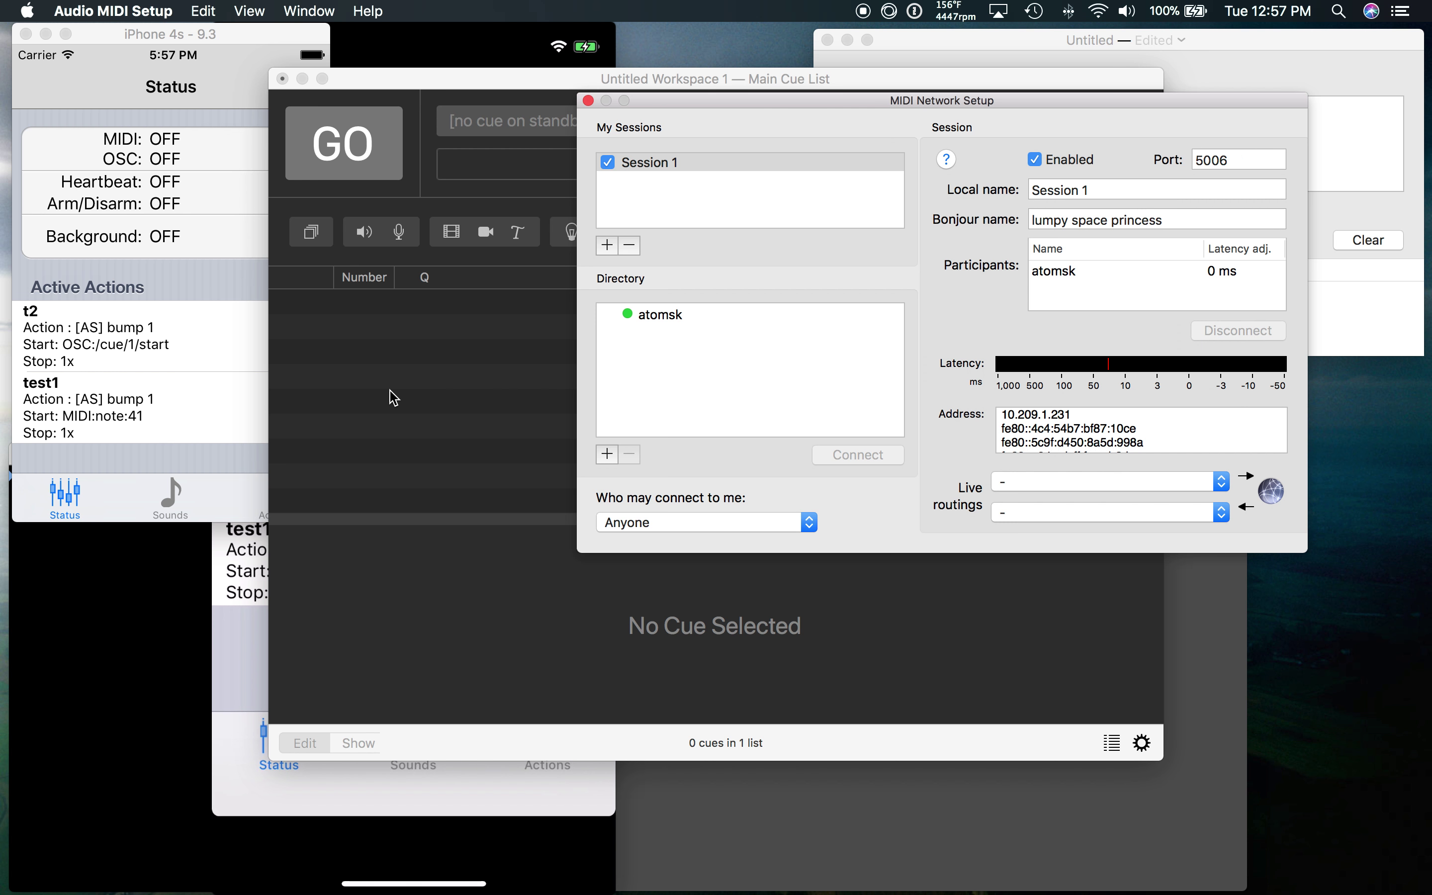
{"action": "left_click", "coordinate": [1072, 273]}
{"action": "left_click", "coordinate": [1225, 330]}
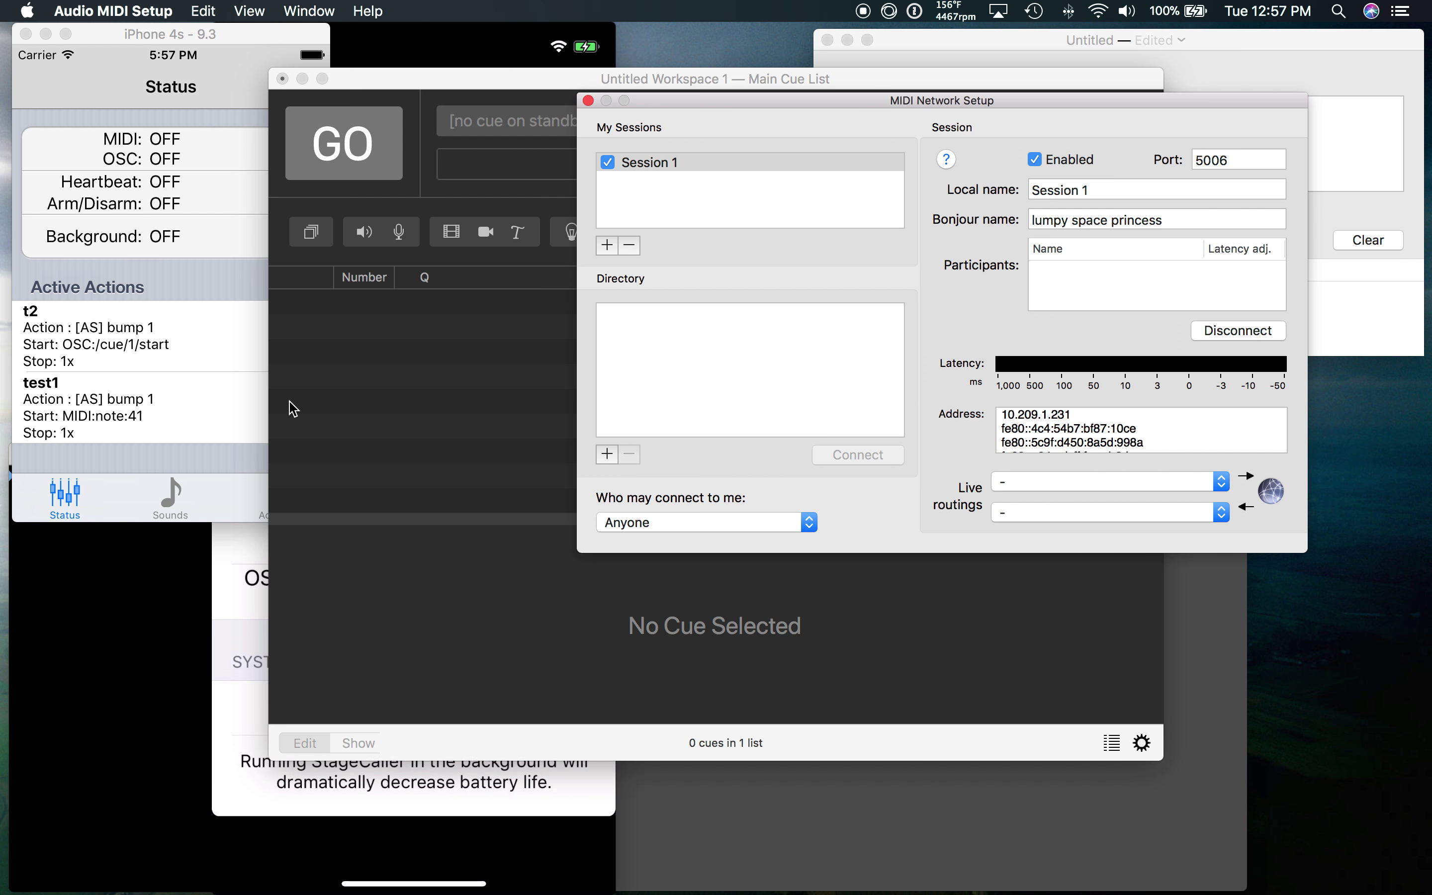
Turn on RTP MIDI and OSC in the StageCaller settings on the iPhone 4s simulator
{"action": "left_click", "coordinate": [260, 332]}
{"action": "left_click", "coordinate": [302, 86]}
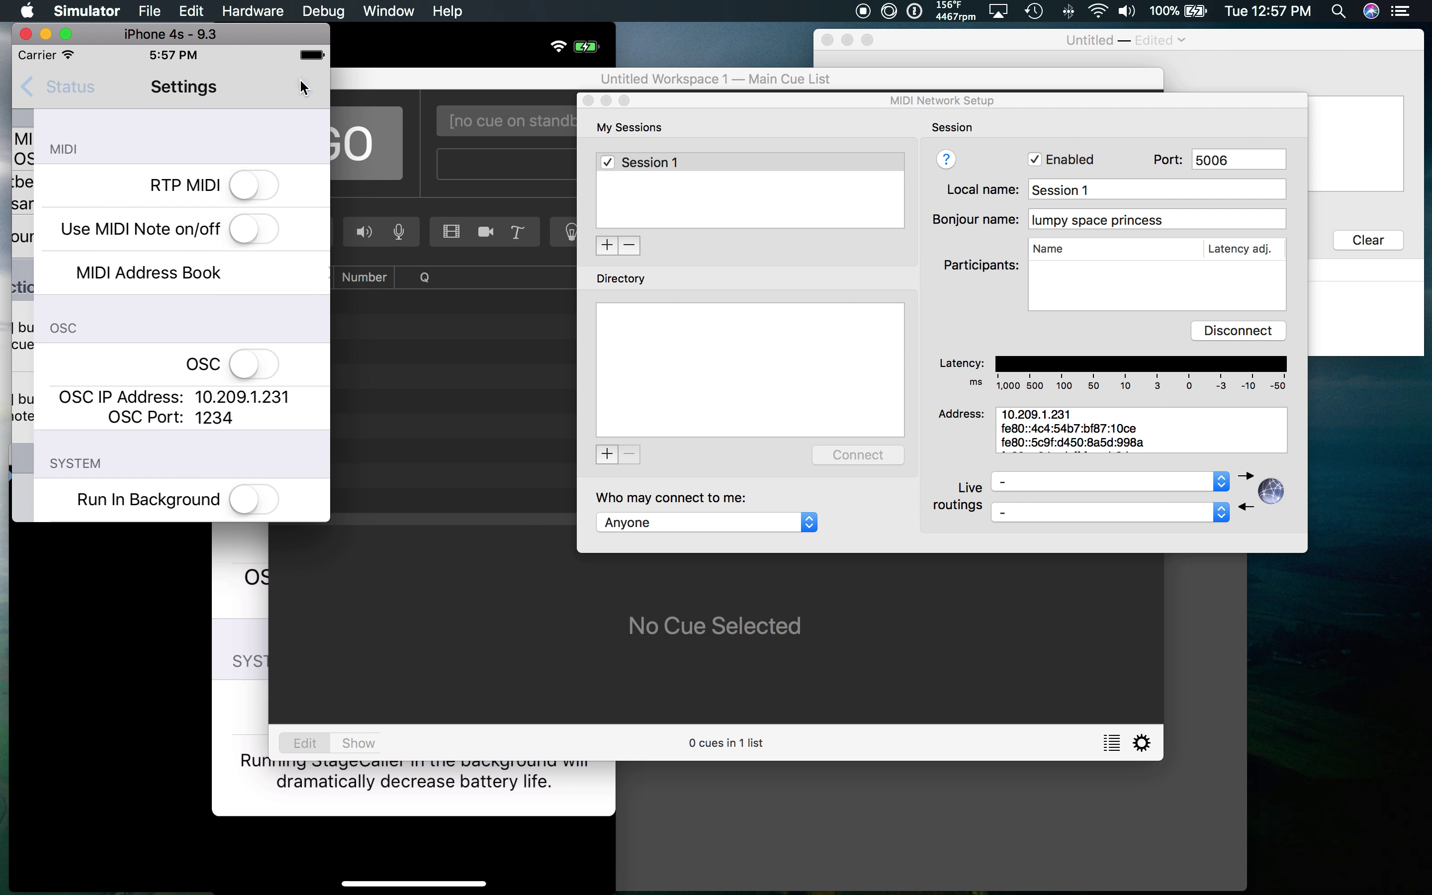
{"action": "left_click", "coordinate": [228, 186]}
{"action": "left_click", "coordinate": [231, 358]}
{"action": "left_click_drag", "start_coordinate": [267, 358], "coordinate": [261, 163]}
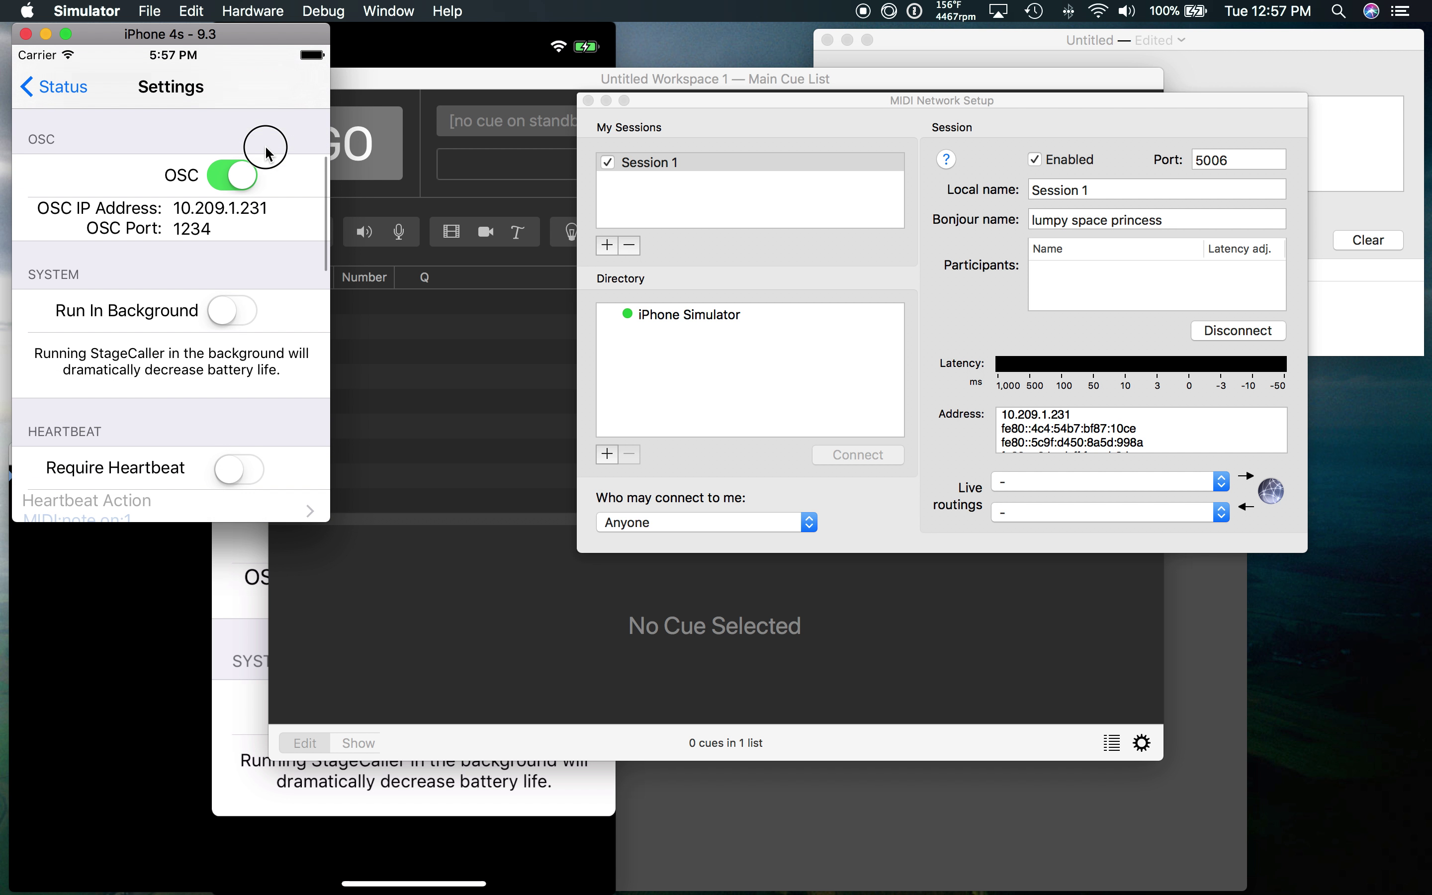
Turn on Run In Background and Require Heartbeat in the StageCaller settings on the simulator
{"action": "left_click", "coordinate": [236, 308]}
{"action": "left_click_drag", "start_coordinate": [274, 418], "coordinate": [249, 366]}
{"action": "left_click", "coordinate": [247, 375]}
Clear the recorded events in MIDI Monitor, and return StageCaller on the simulator to its Status screen
{"action": "left_click", "coordinate": [1341, 260]}
{"action": "left_click", "coordinate": [1361, 241]}
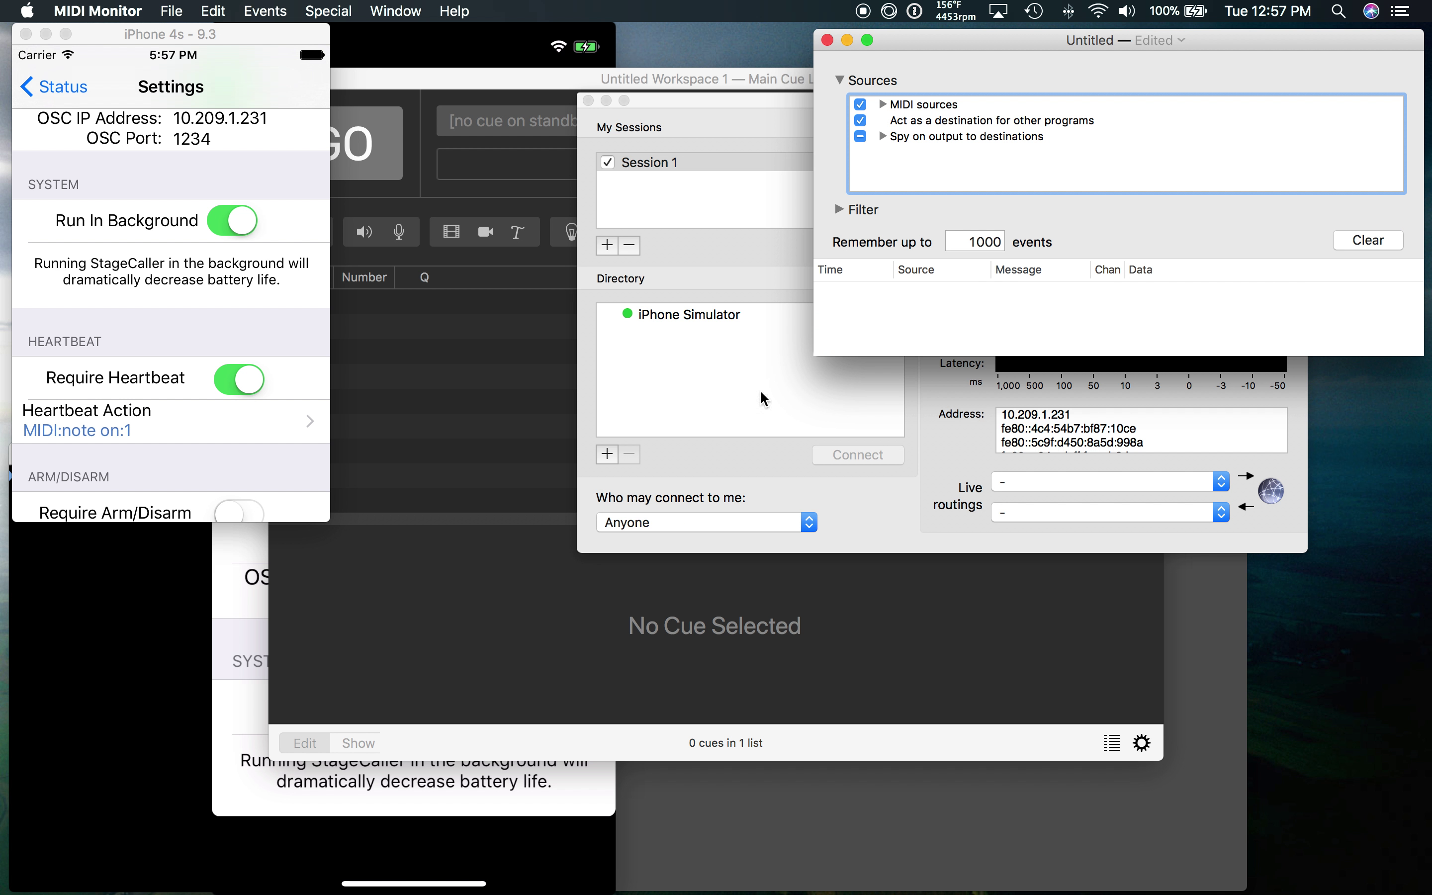
{"action": "left_click", "coordinate": [671, 420]}
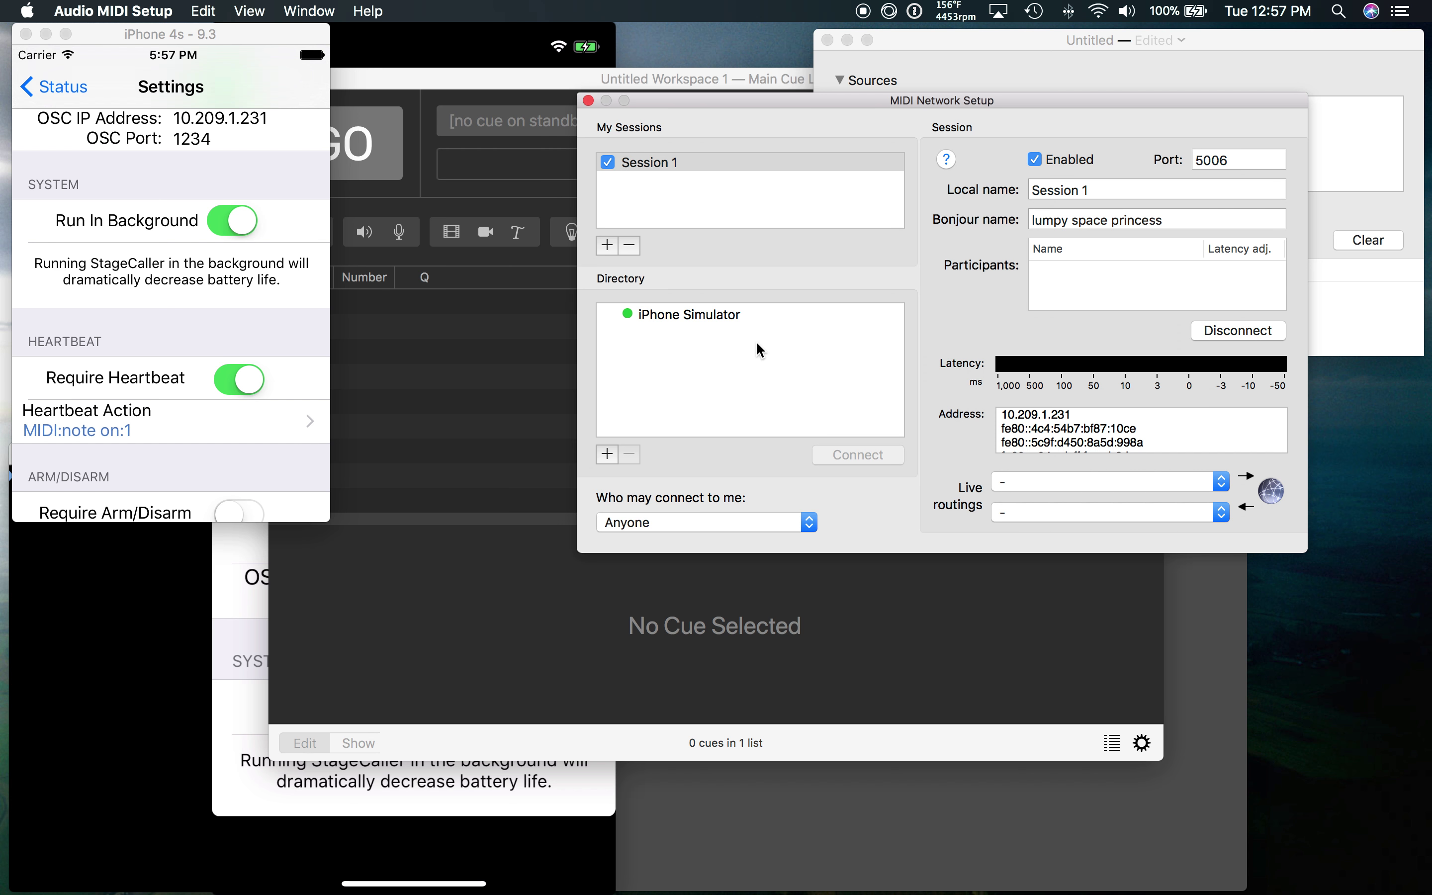
{"action": "left_click_drag", "start_coordinate": [267, 151], "coordinate": [267, 436]}
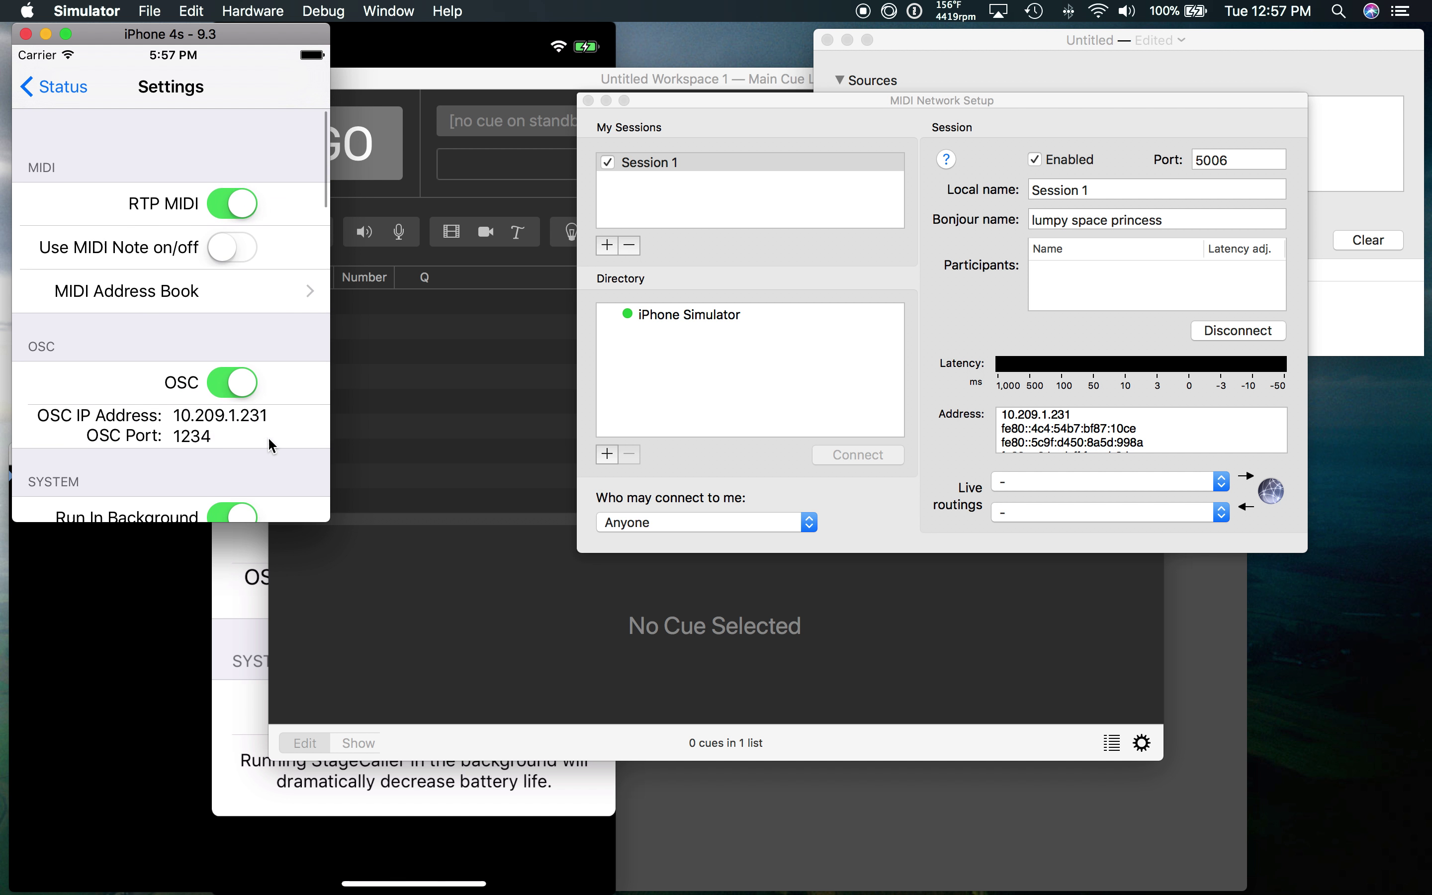
{"action": "left_click", "coordinate": [47, 90]}
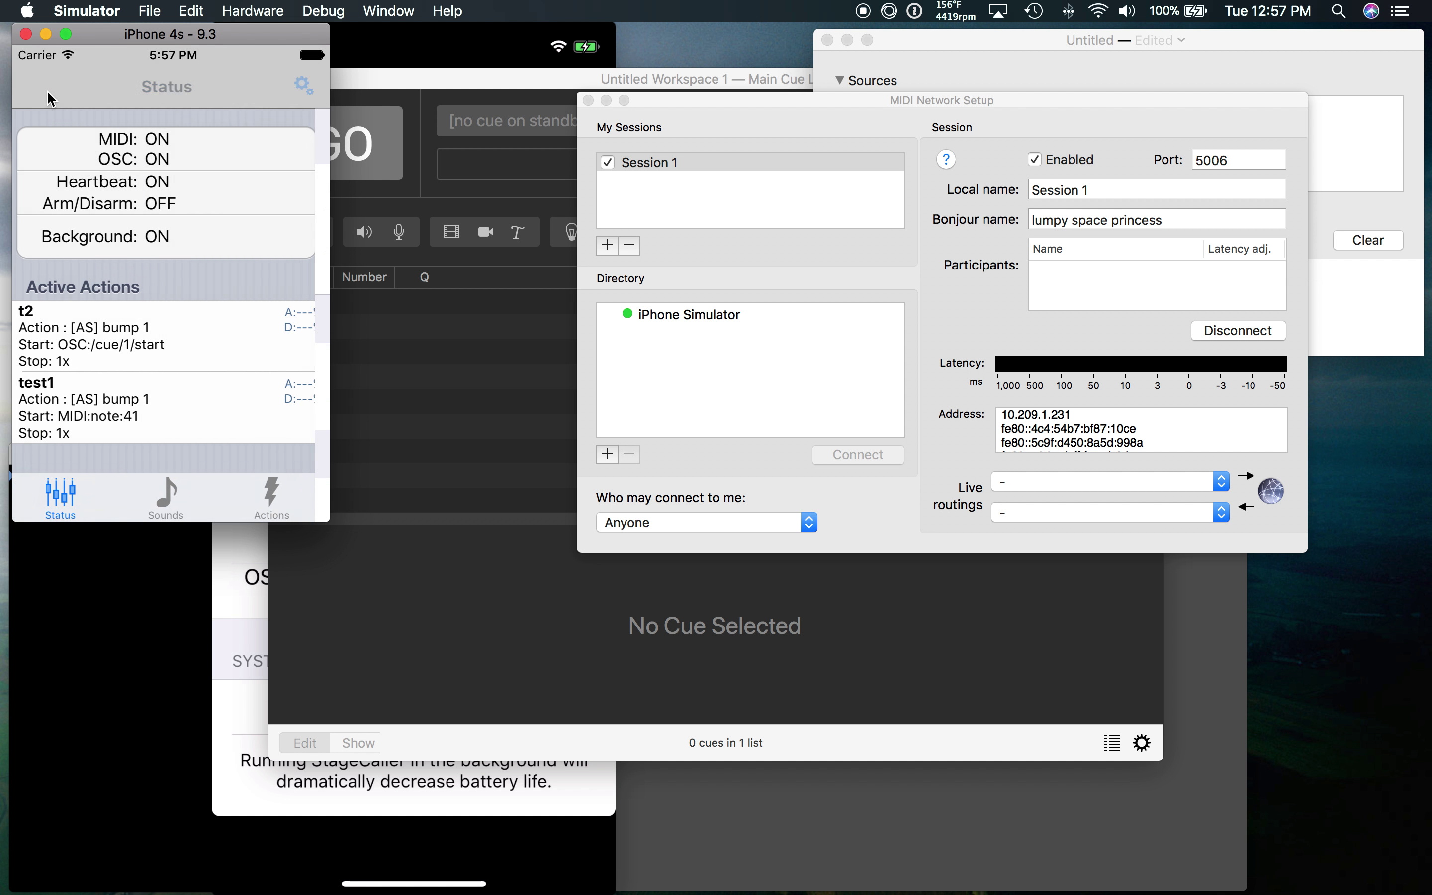
Try to connect the iPhone Simulator directory entry to Session 1 in the MIDI network setup of Audio MIDI Setup
{"action": "left_click", "coordinate": [784, 348]}
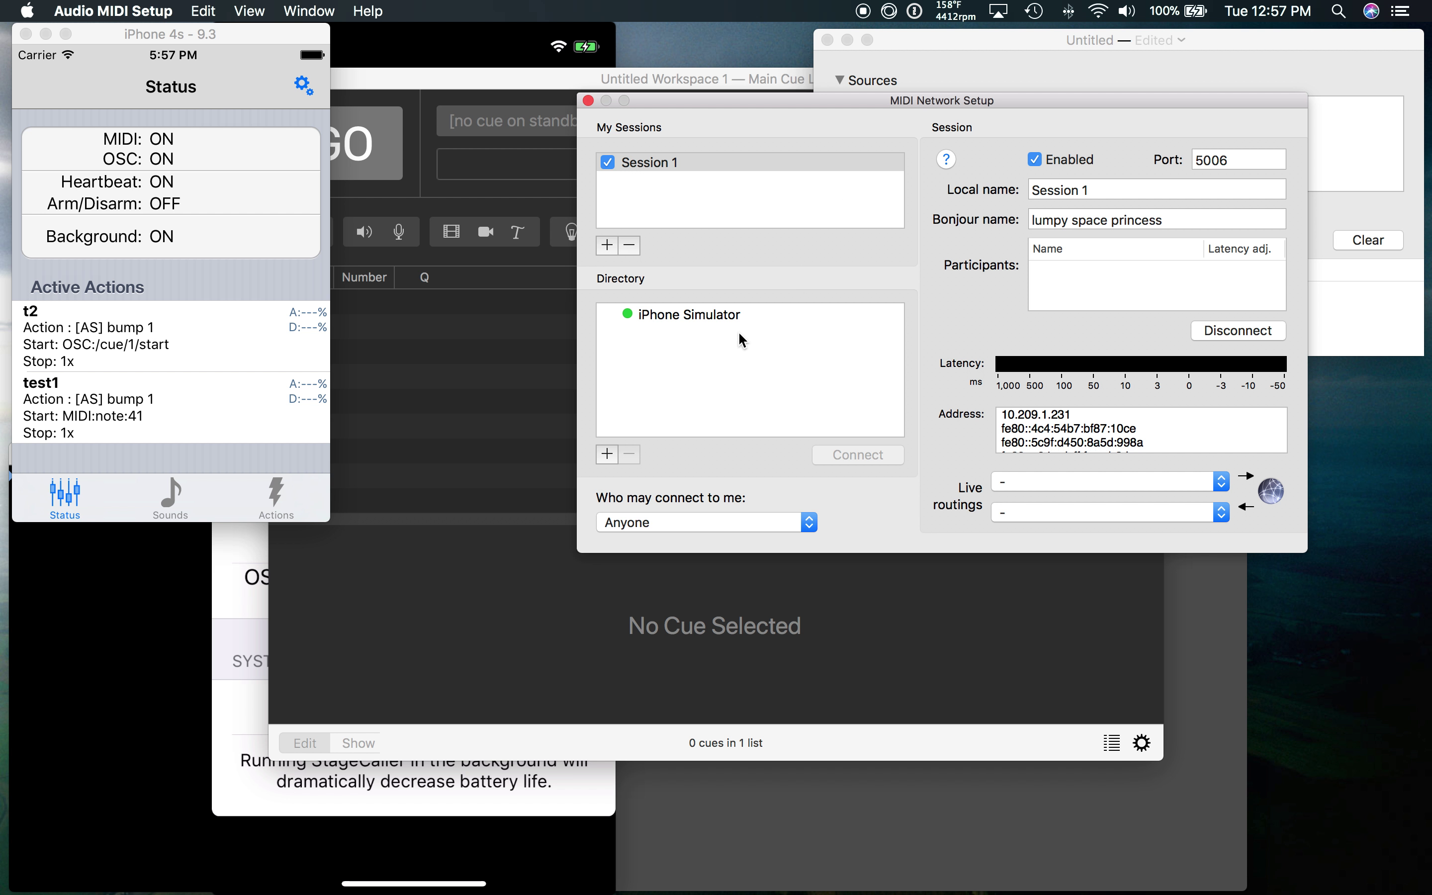
{"action": "left_click", "coordinate": [705, 317]}
{"action": "left_click", "coordinate": [873, 454]}
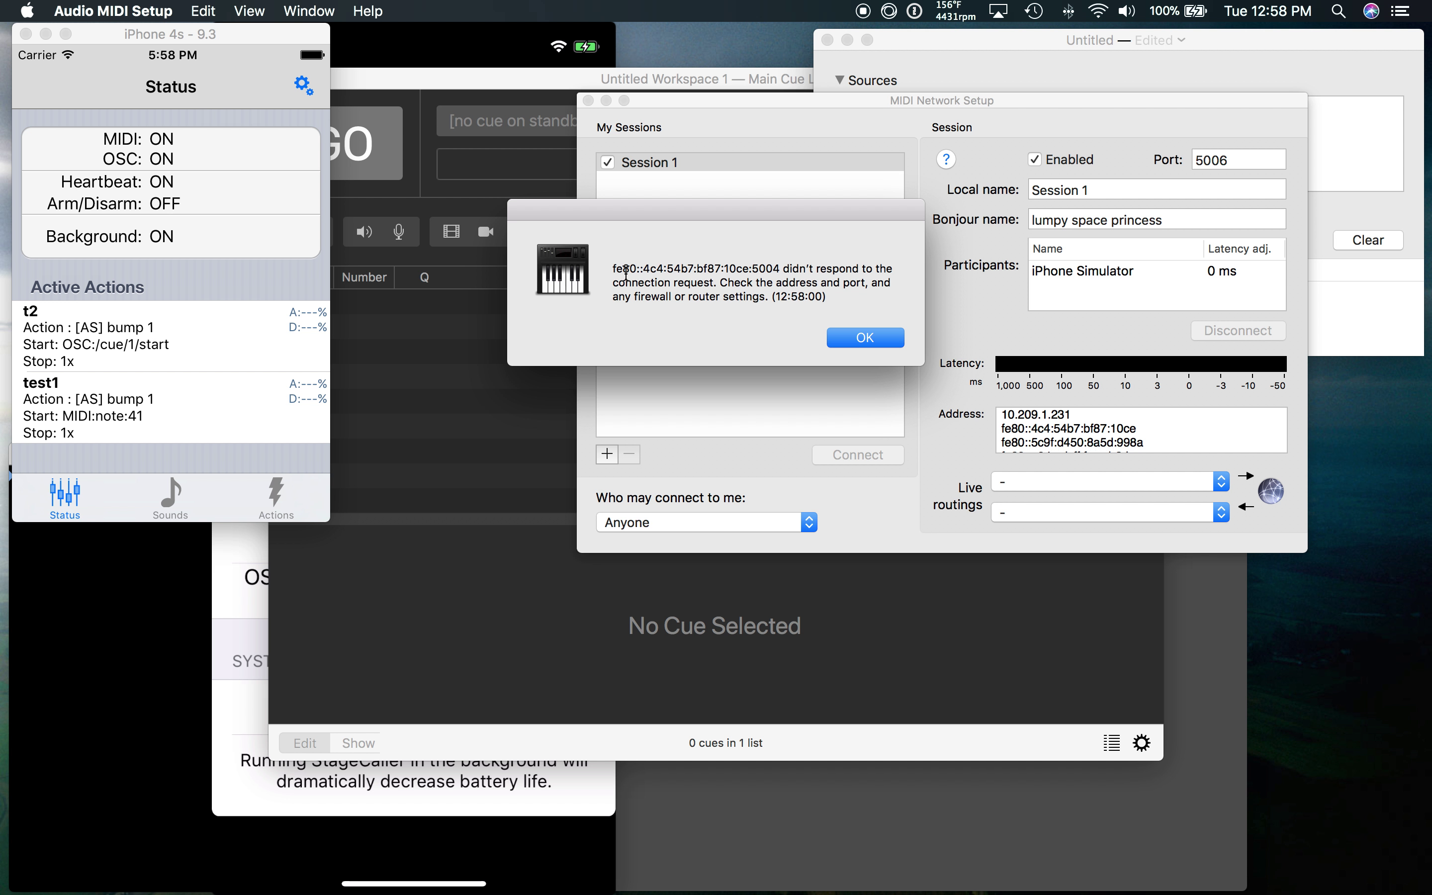
{"action": "left_click_drag", "start_coordinate": [614, 270], "coordinate": [776, 261]}
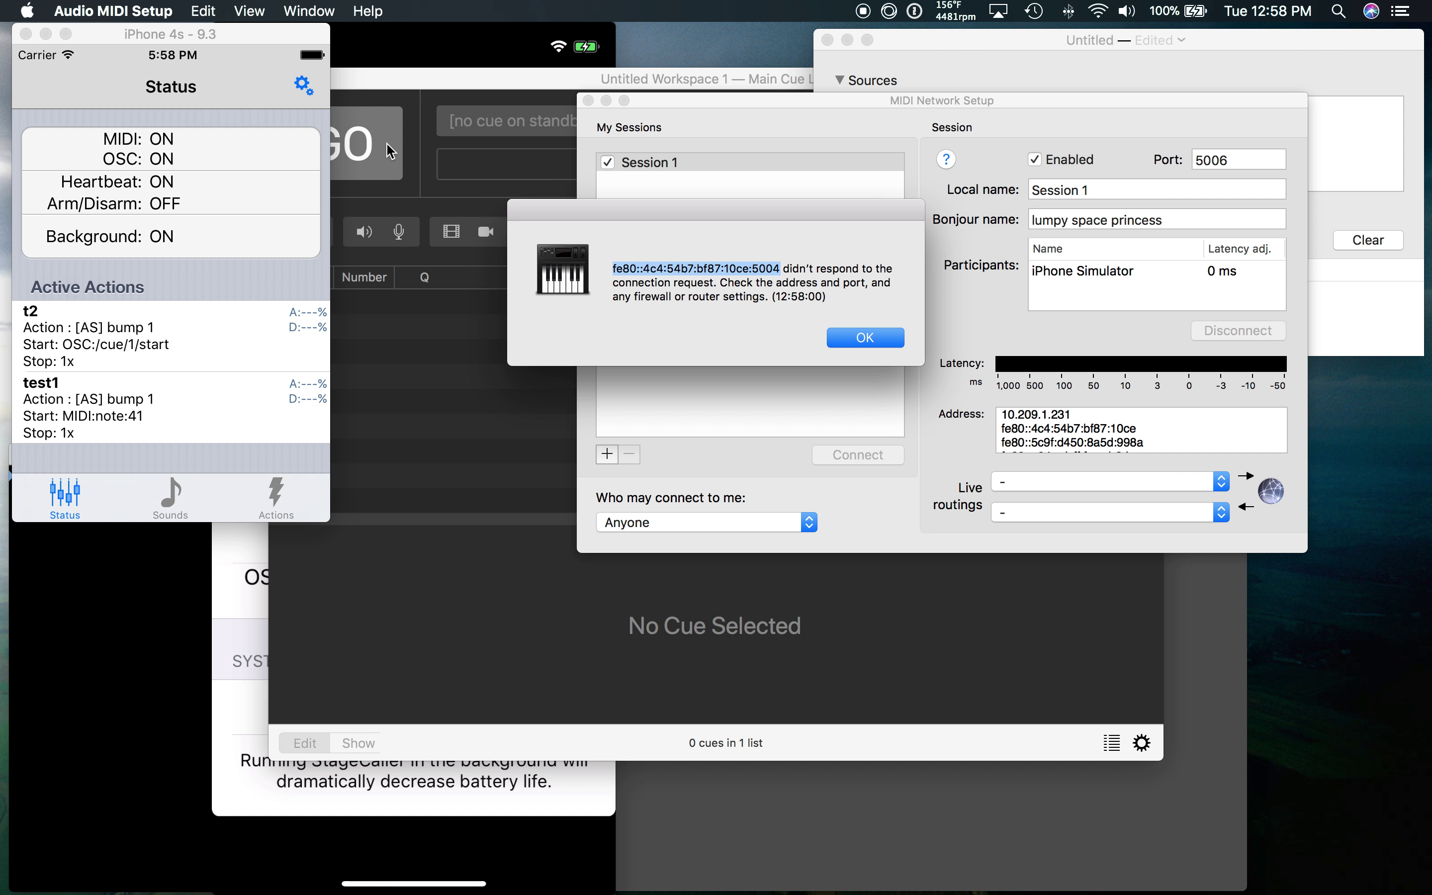
{"action": "left_click", "coordinate": [214, 40]}
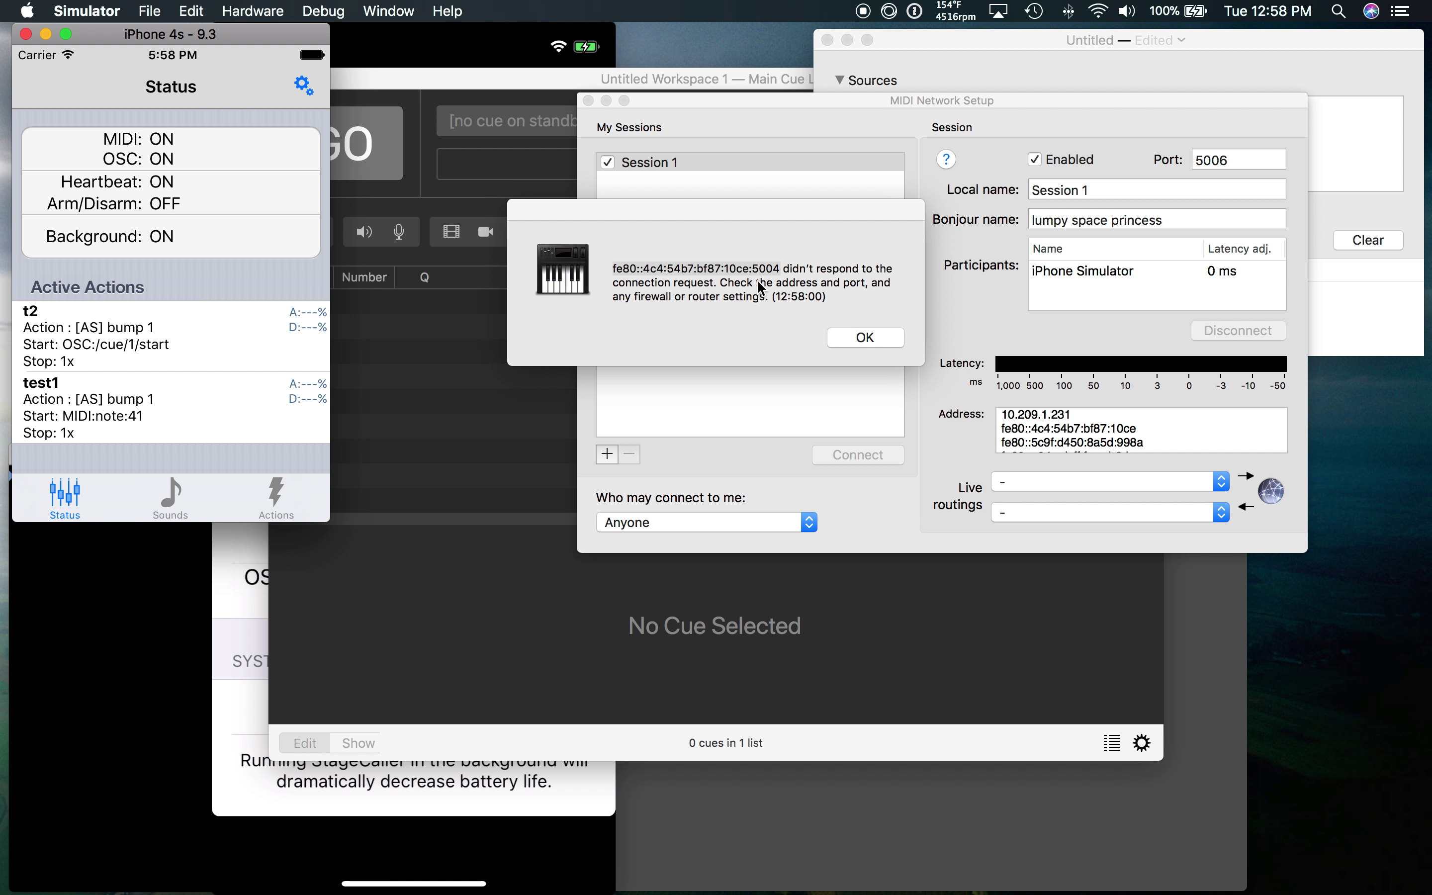
{"action": "left_click", "coordinate": [863, 338]}
{"action": "left_click", "coordinate": [863, 338]}
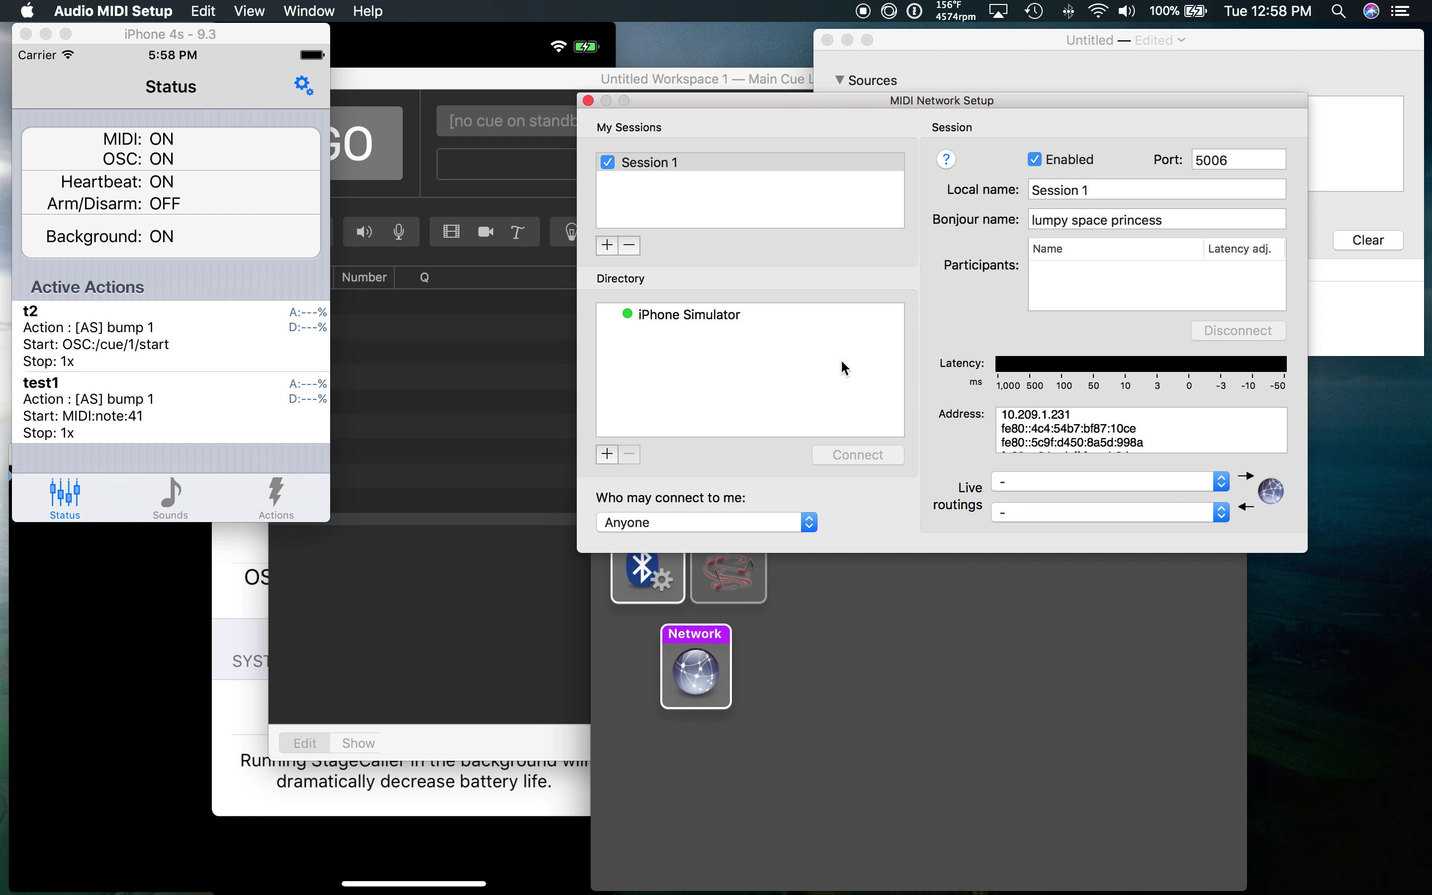
Add a directory entry named simulator with host 10.209.1.231 and port 5004, and connect it to Session 1
{"action": "left_click", "coordinate": [607, 454]}
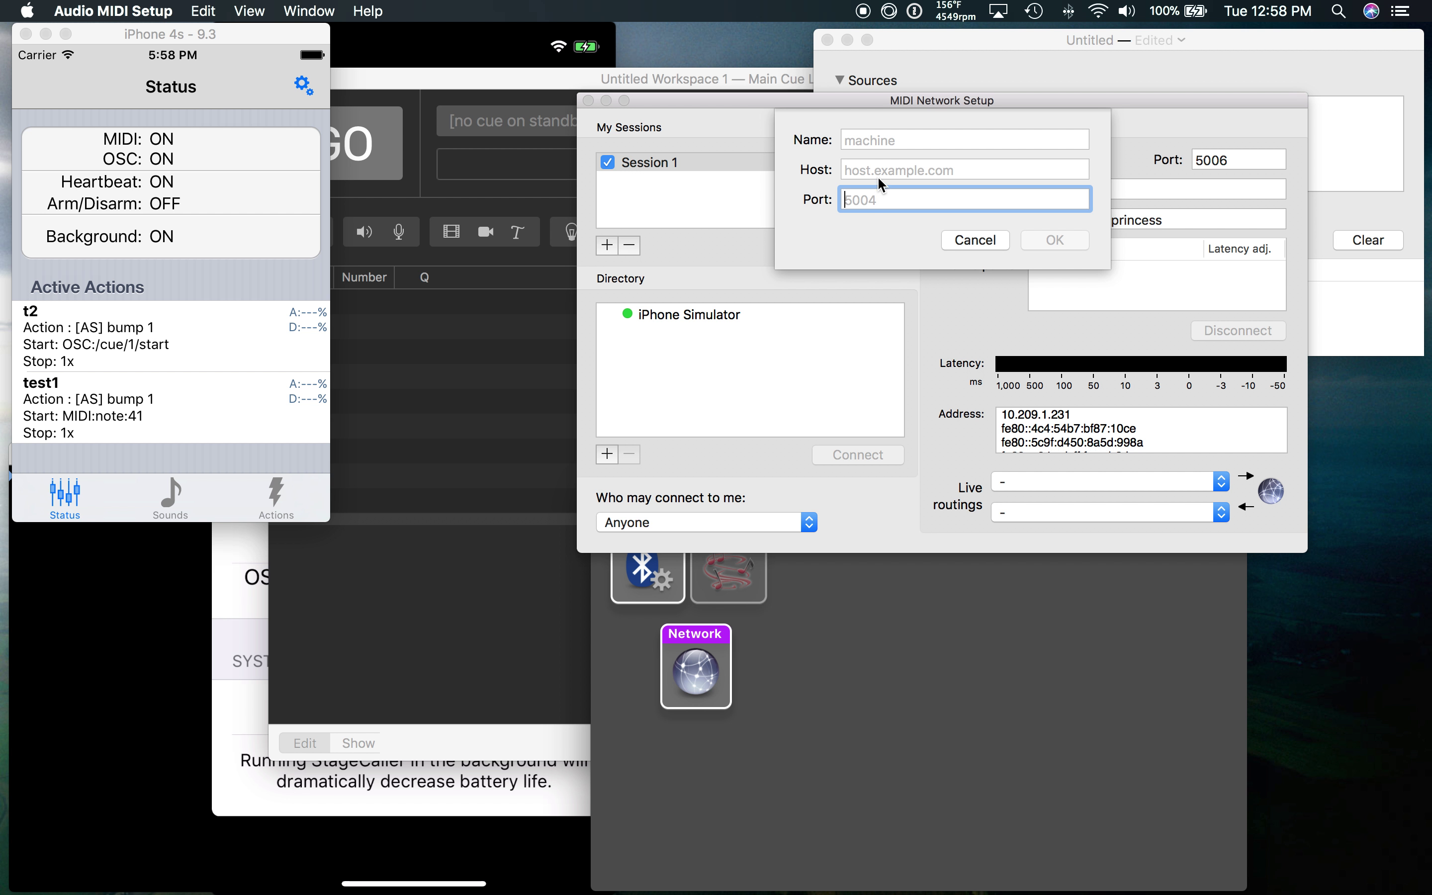
{"action": "left_click", "coordinate": [927, 133]}
{"action": "type", "text": "simulator"}
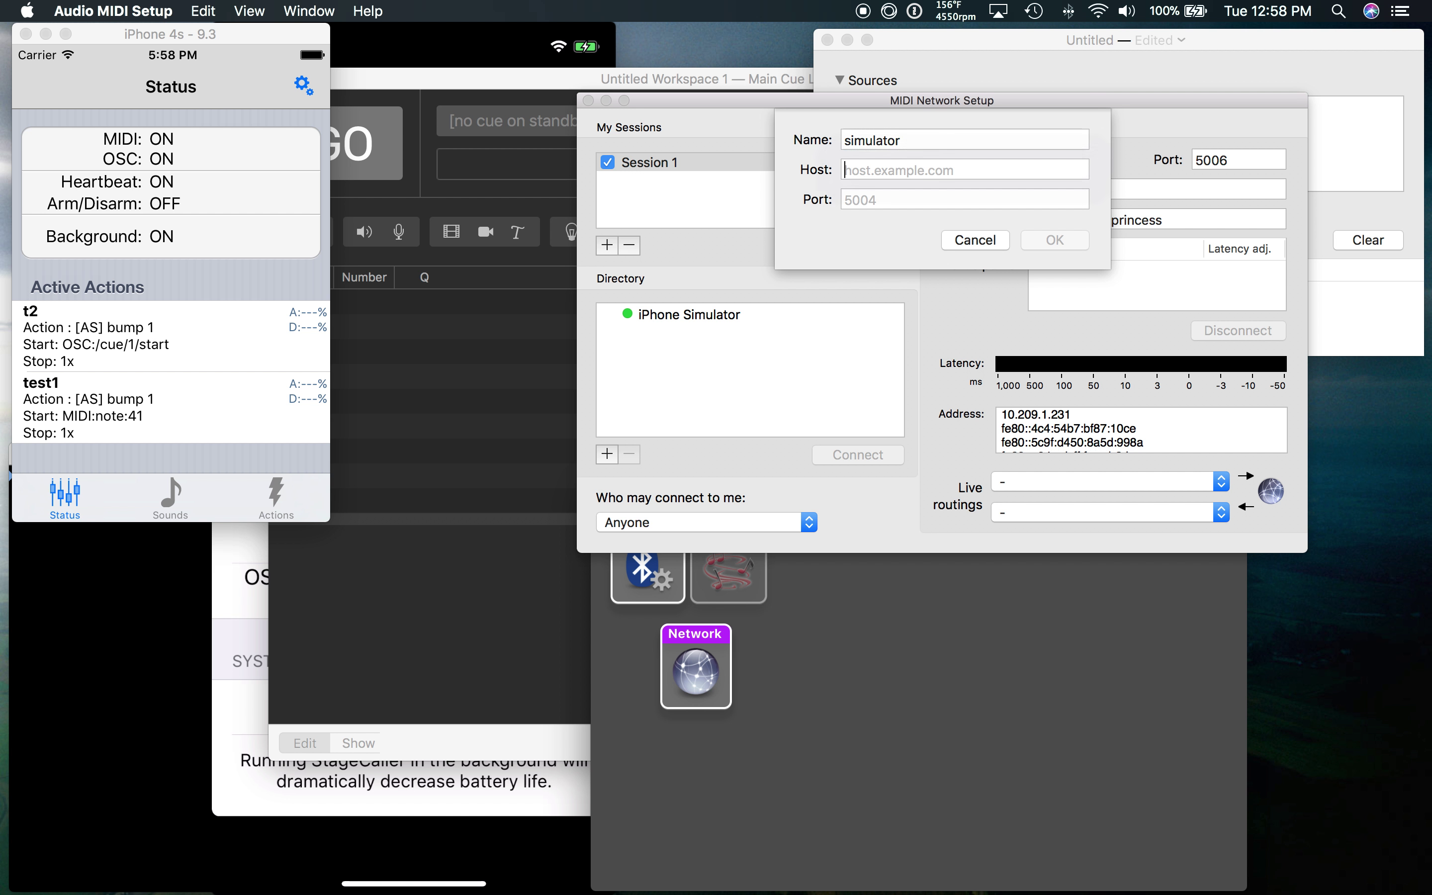
{"action": "key", "text": "Tab"}
{"action": "type", "text": "10.209.1.3"}
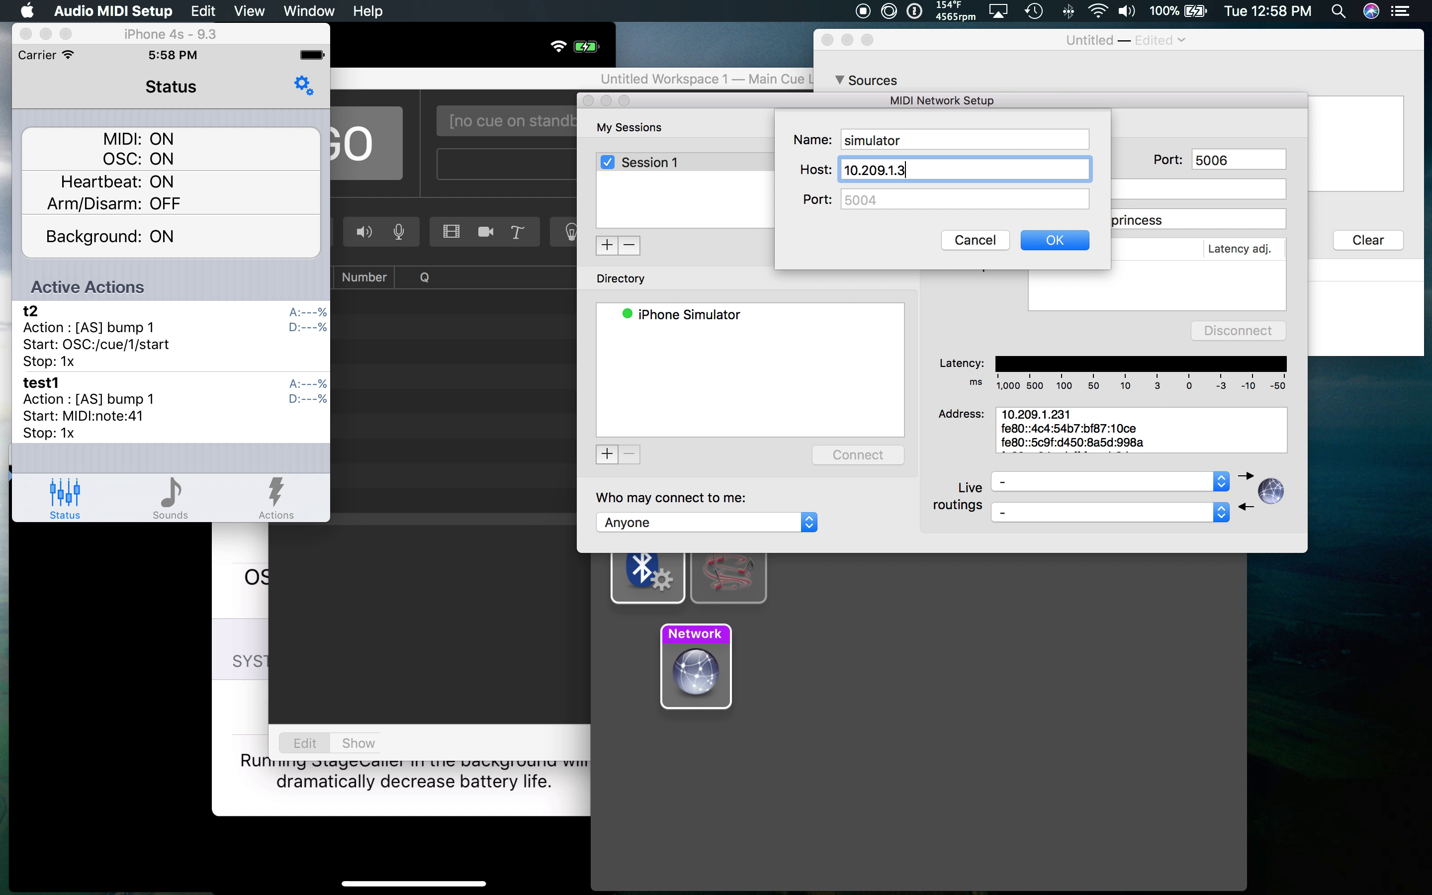
{"action": "key", "text": "BackSpace"}
{"action": "type", "text": "231"}
{"action": "key", "text": "Tab"}
{"action": "type", "text": "5004"}
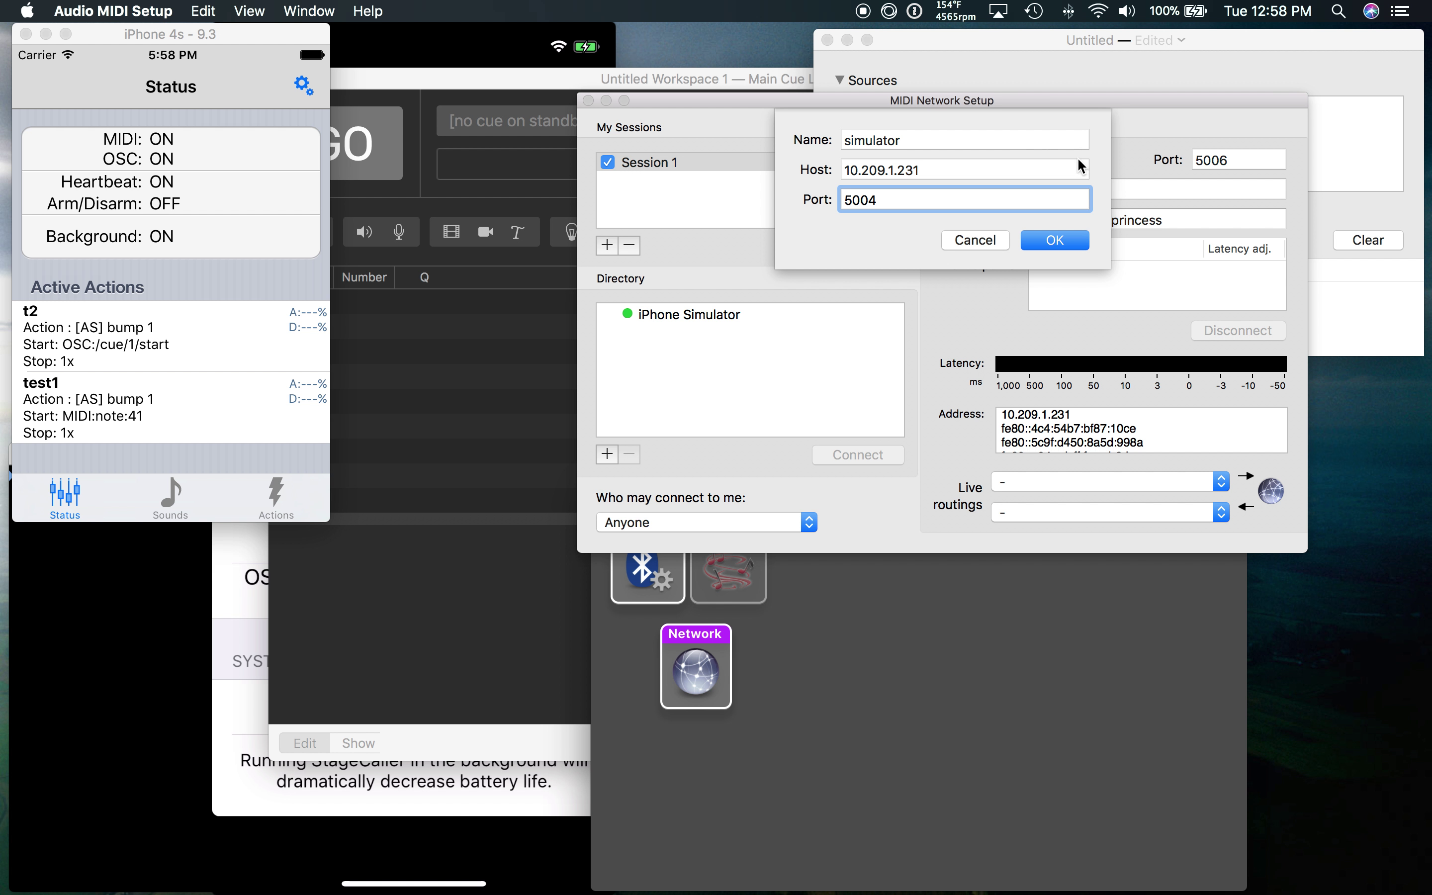
{"action": "left_click", "coordinate": [1056, 240]}
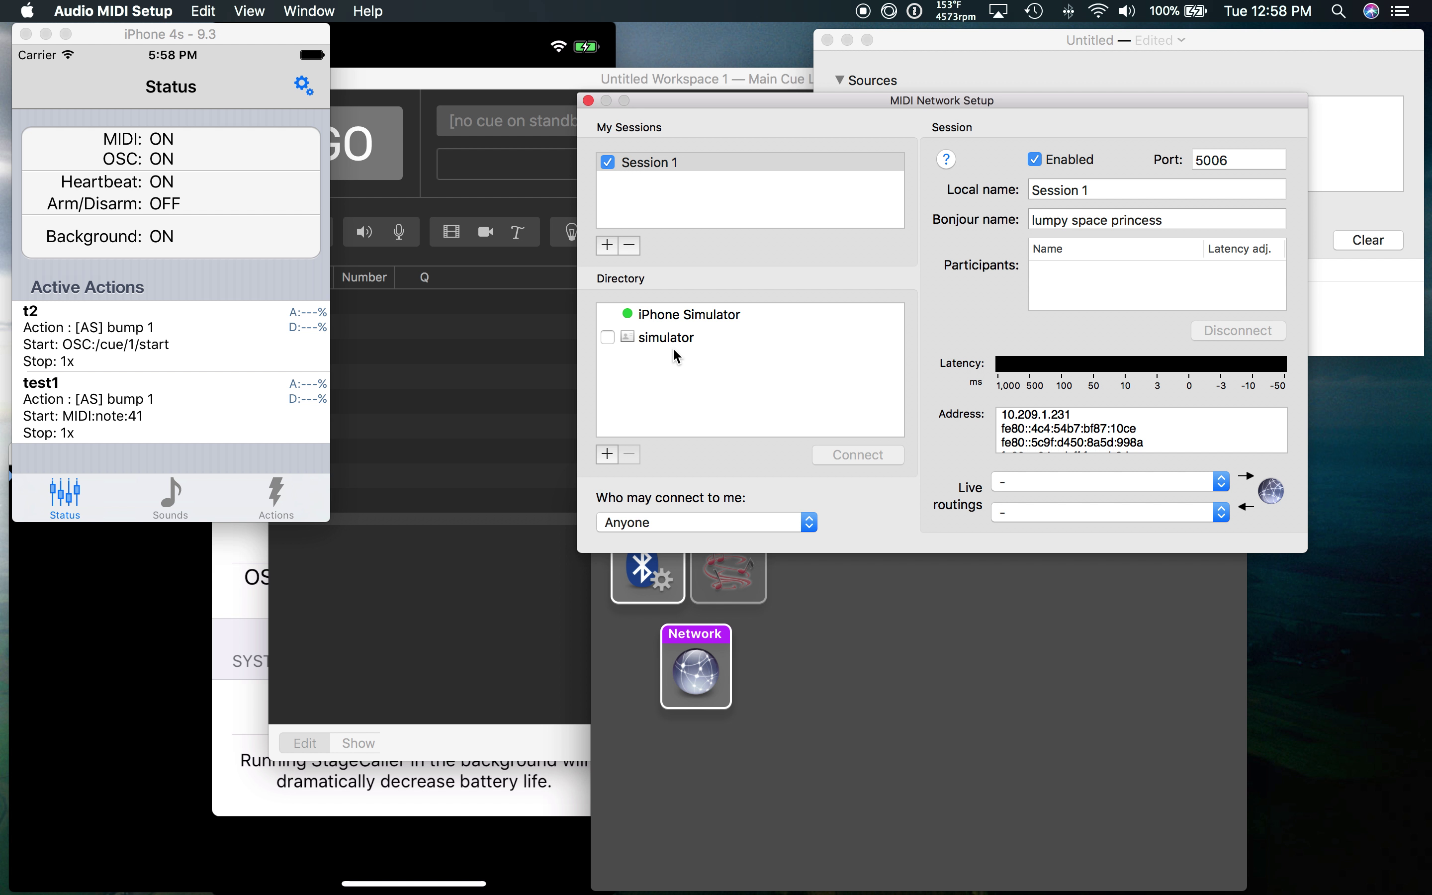
{"action": "left_click", "coordinate": [672, 338]}
{"action": "left_click", "coordinate": [858, 455]}
Switch to QLab and add a MIDI cue that sends Note On with note number 41 and velocity 125
{"action": "left_click", "coordinate": [438, 406]}
{"action": "left_click_drag", "start_coordinate": [713, 231], "coordinate": [476, 332]}
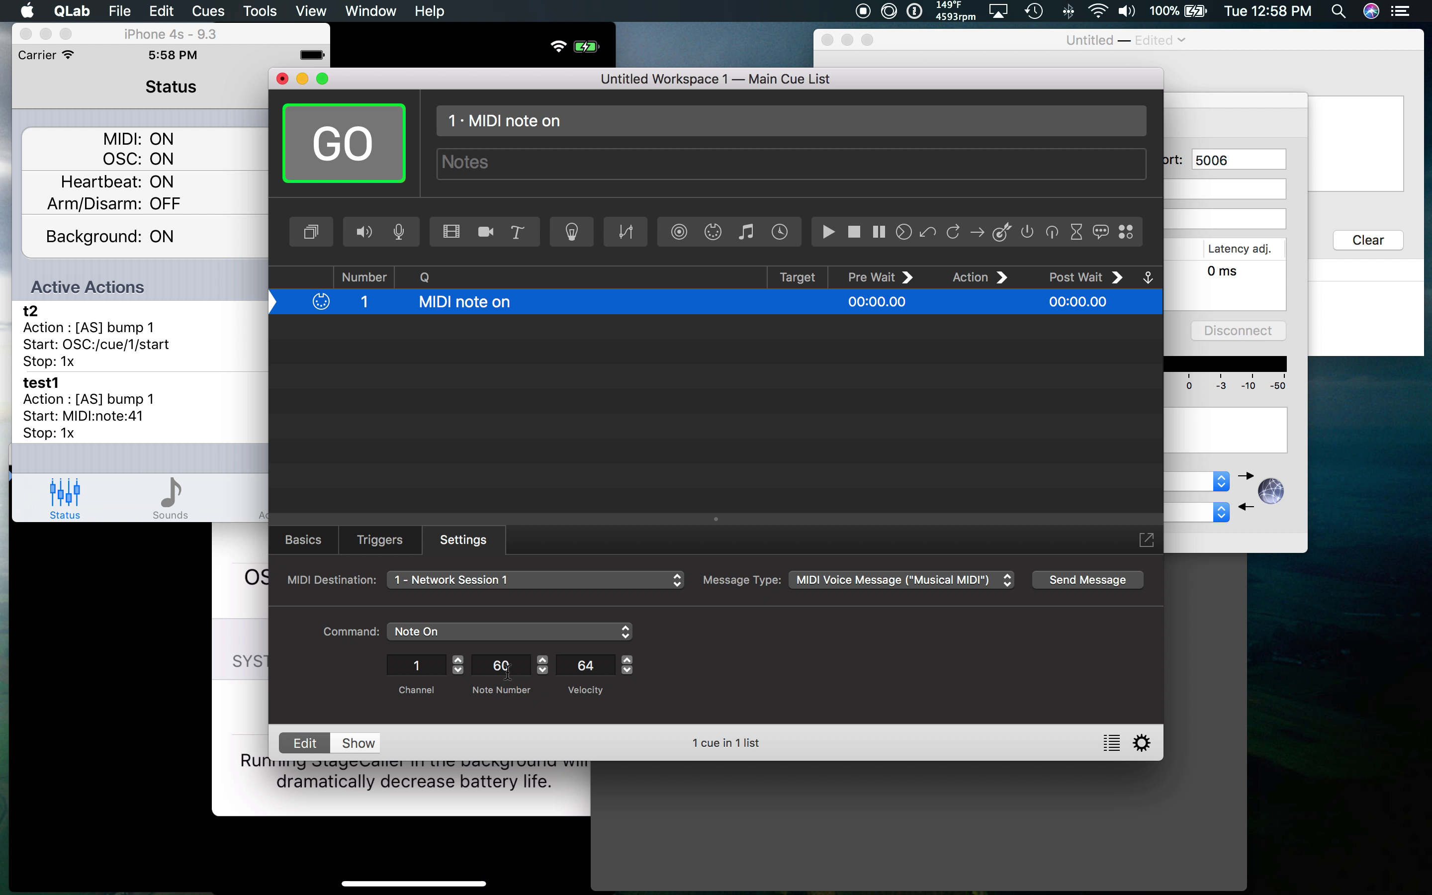
{"action": "left_click", "coordinate": [501, 666]}
{"action": "type", "text": "41"}
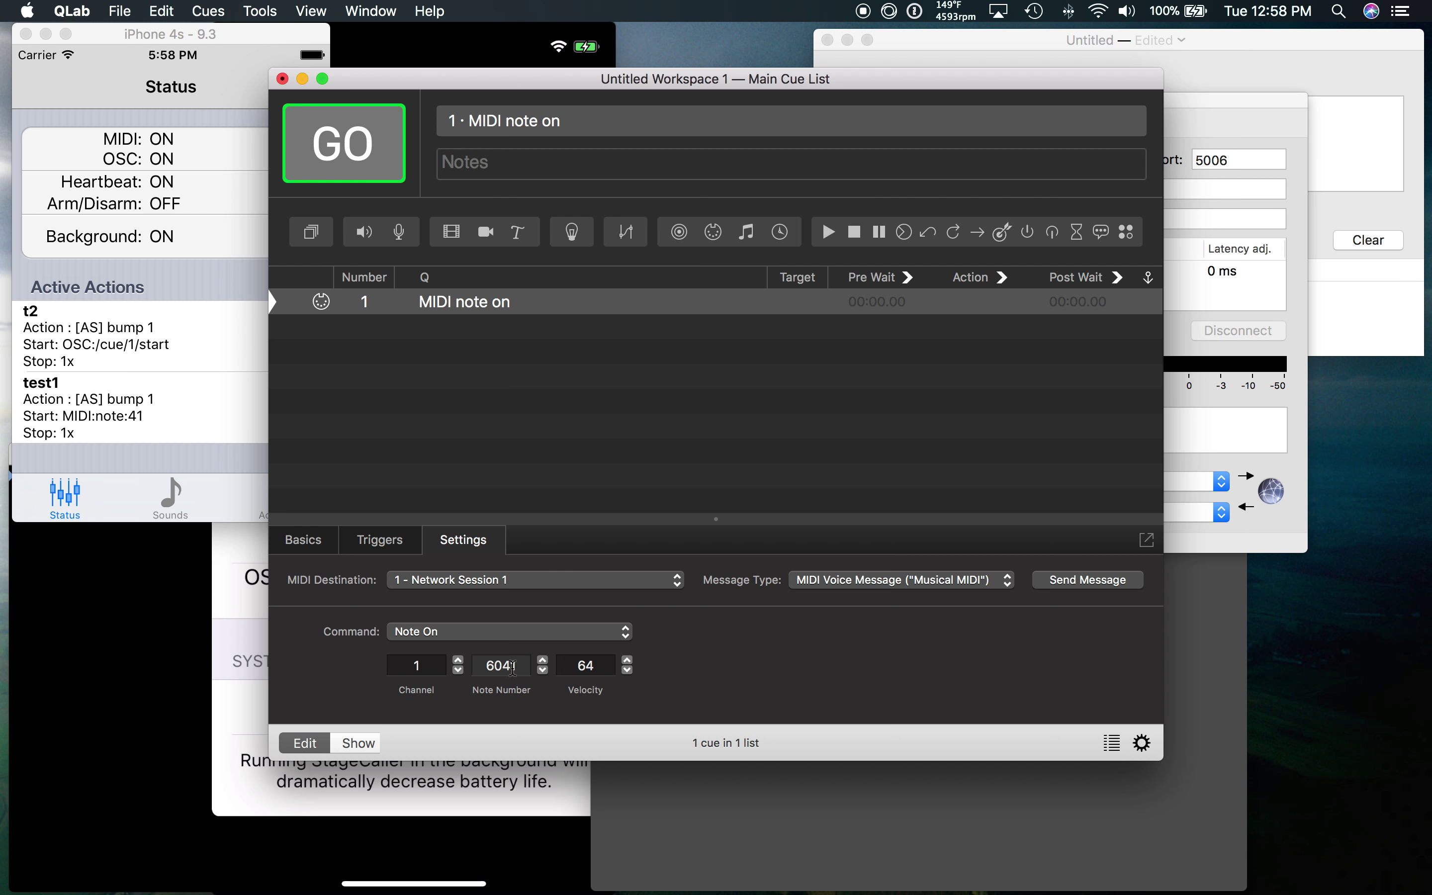
{"action": "key", "text": "super+a"}
{"action": "type", "text": "41"}
{"action": "left_click", "coordinate": [594, 665]}
{"action": "key", "text": "super+a"}
{"action": "type", "text": "125"}
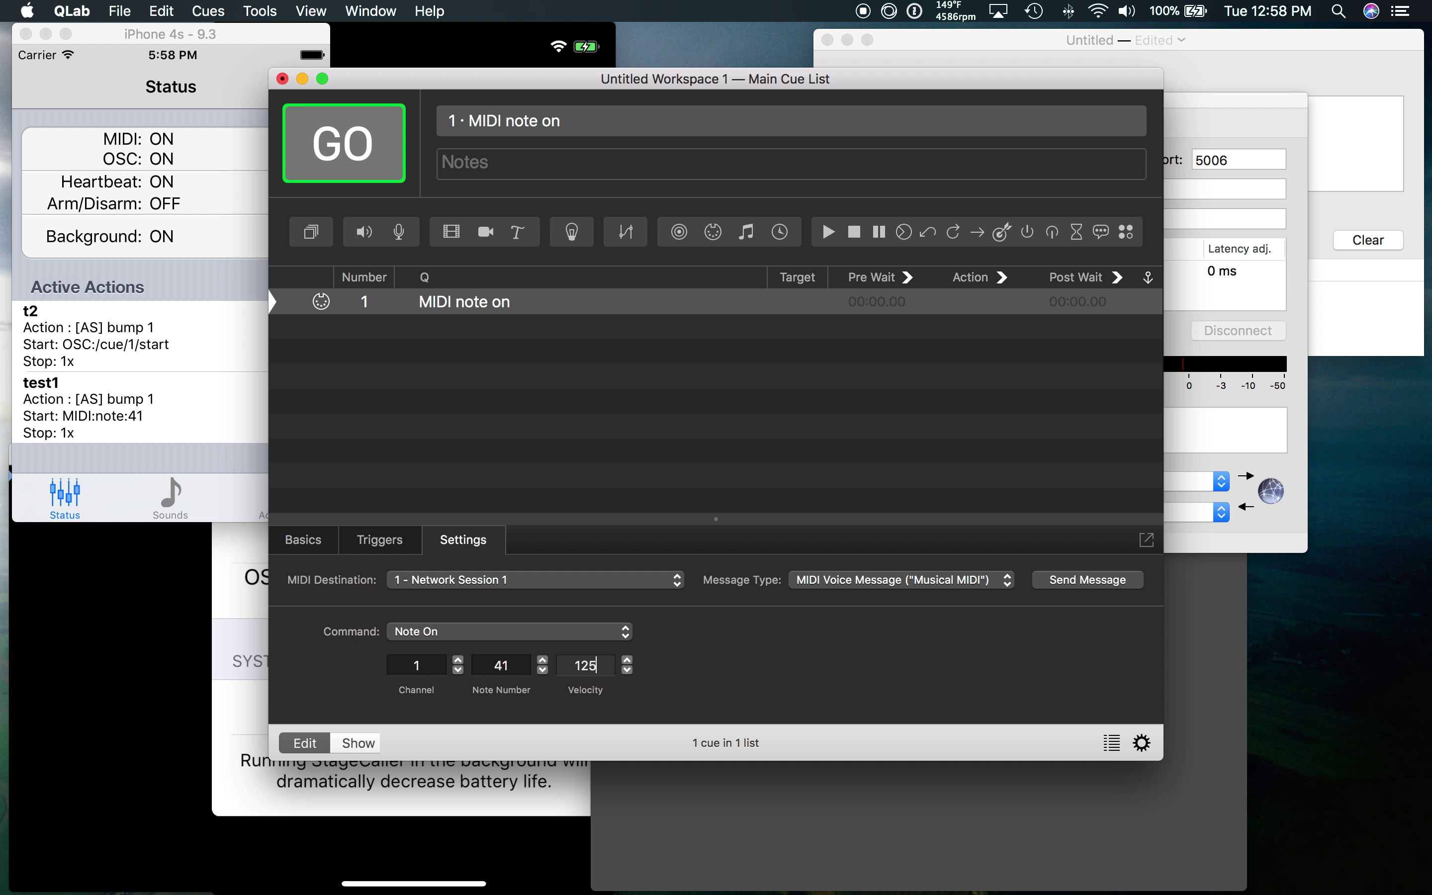
Check the incoming events in MIDI Monitor, and re-enter velocity 125 for the QLab MIDI cue
{"action": "left_click", "coordinate": [1374, 343]}
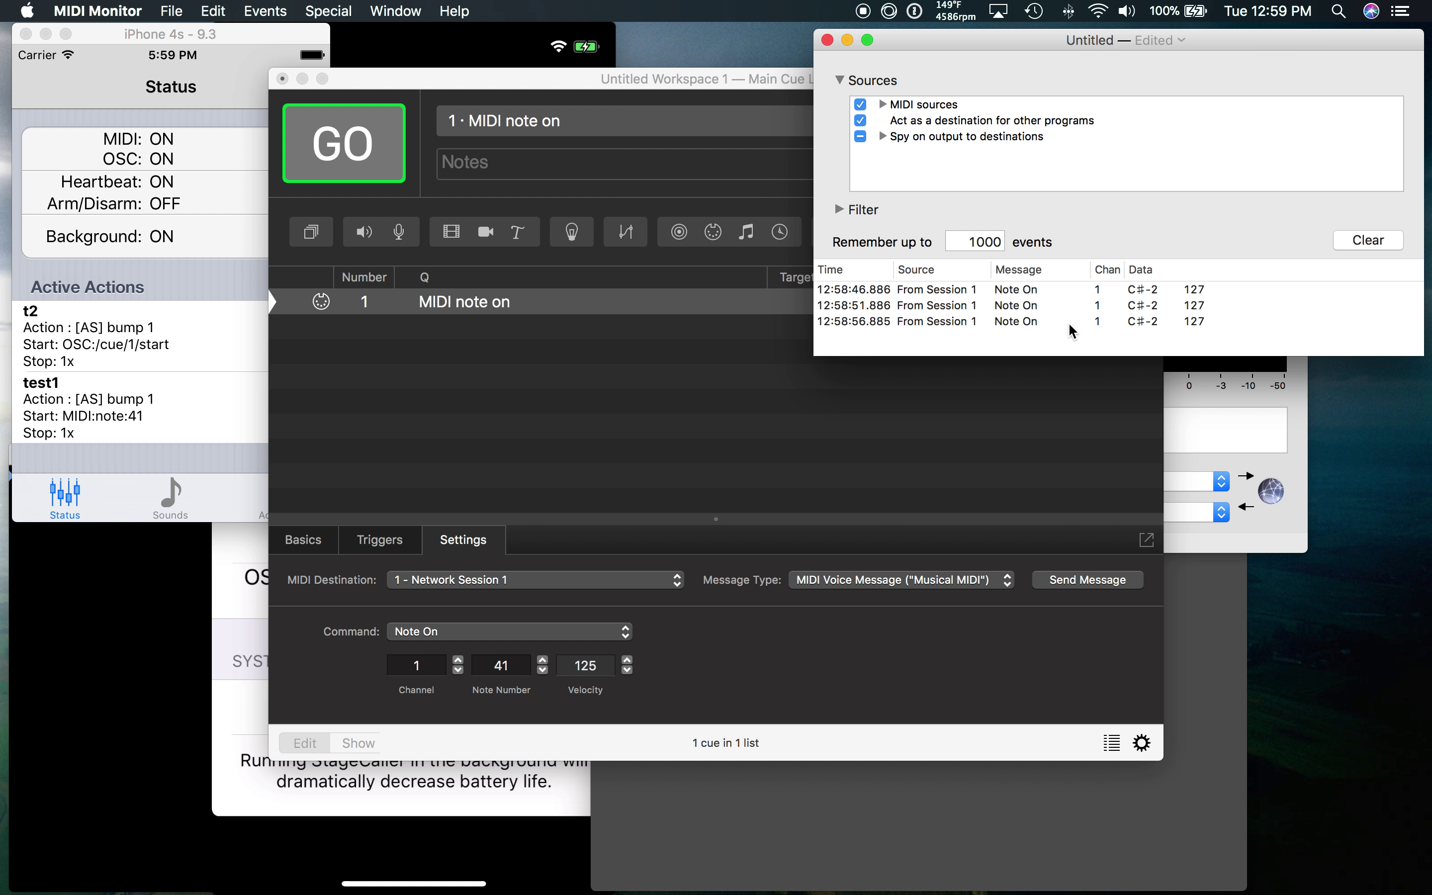
{"action": "left_click", "coordinate": [636, 441]}
{"action": "double_click", "coordinate": [585, 666]}
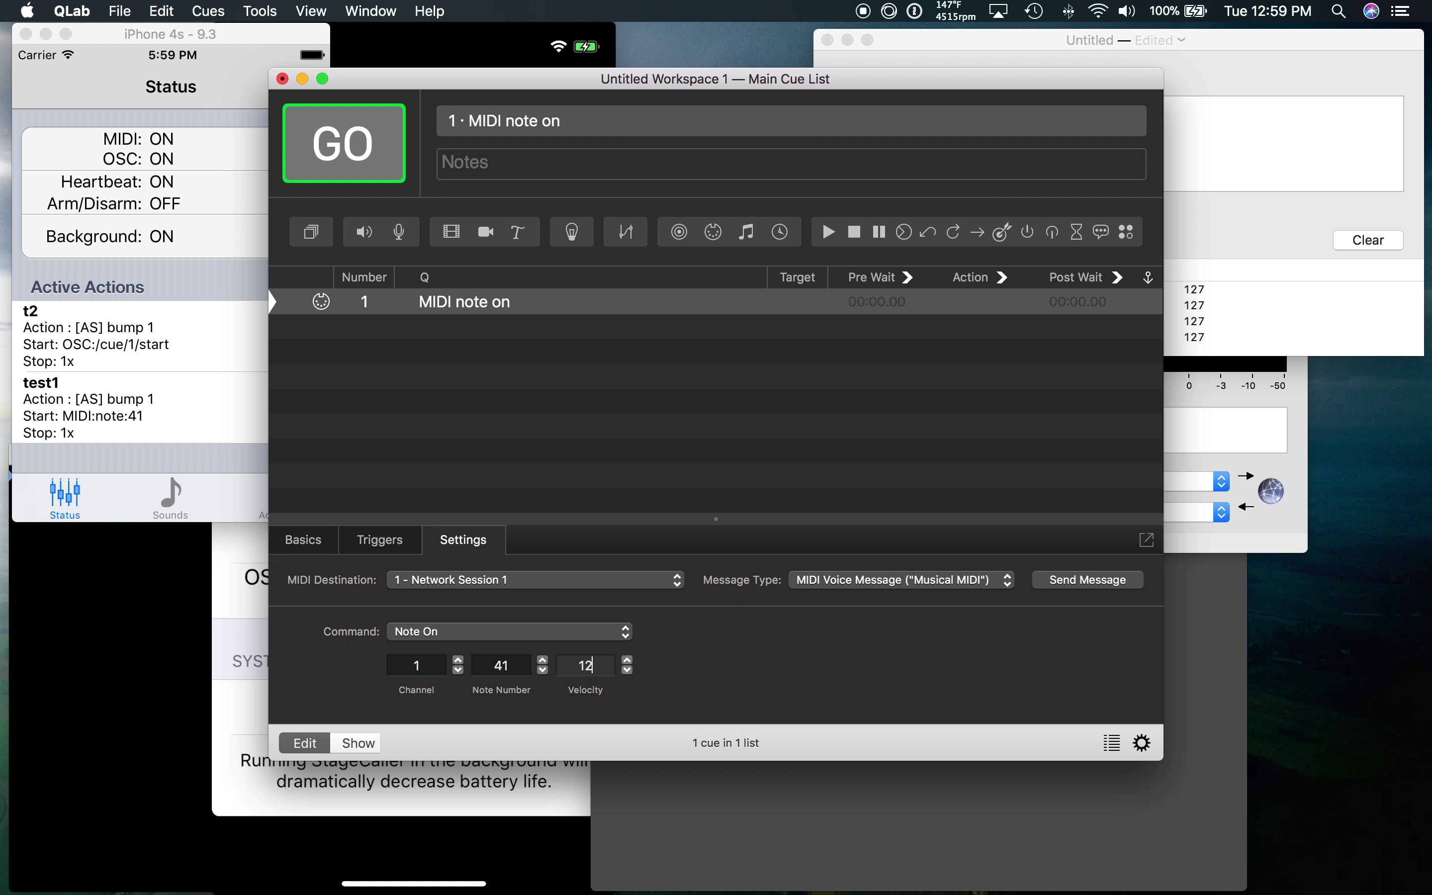
{"action": "type", "text": "125"}
{"action": "key", "text": "Return"}
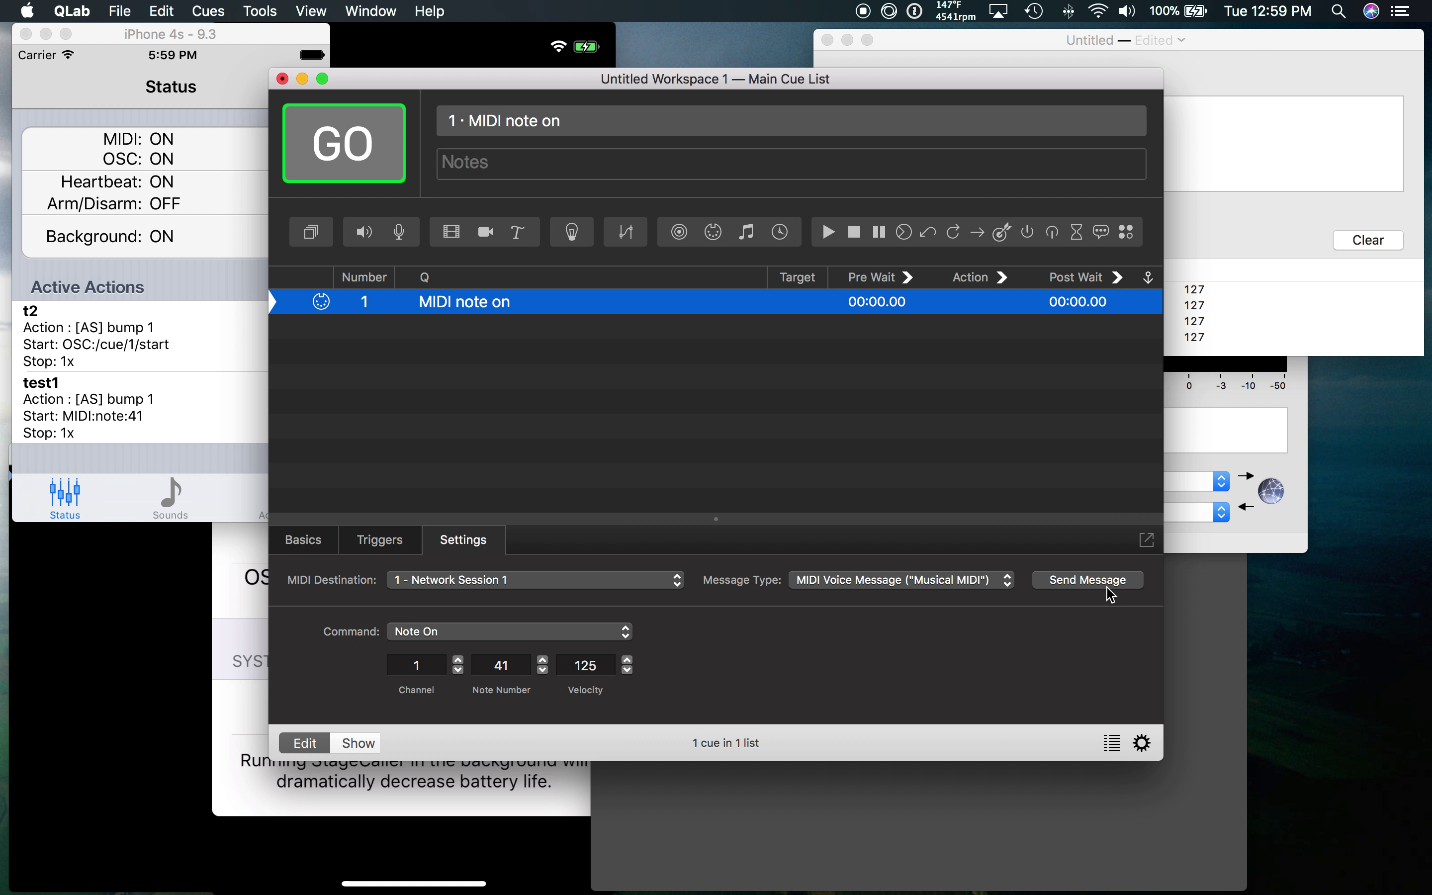
Name network cue destination patch 3 sim in the workspace settings
{"action": "left_click", "coordinate": [1142, 743]}
{"action": "left_click", "coordinate": [249, 233]}
{"action": "left_click", "coordinate": [485, 253]}
{"action": "type", "text": "sim"}
{"action": "left_click", "coordinate": [740, 252]}
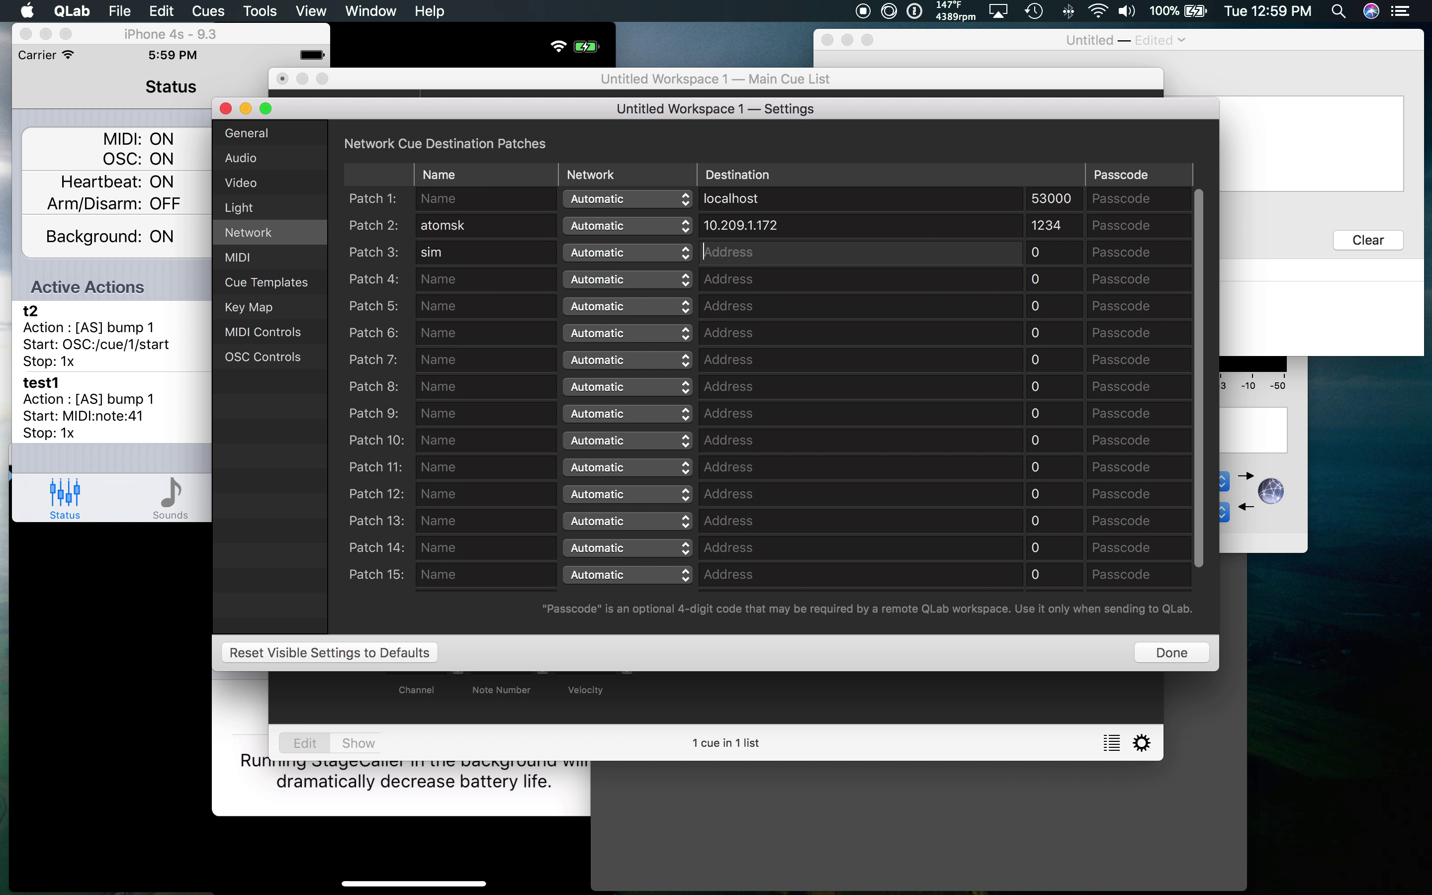
Set the sim patch's destination to 10.209.1.231 with port 1234, and close the workspace settings
{"action": "type", "text": "10.209.1."}
{"action": "left_click", "coordinate": [1305, 424]}
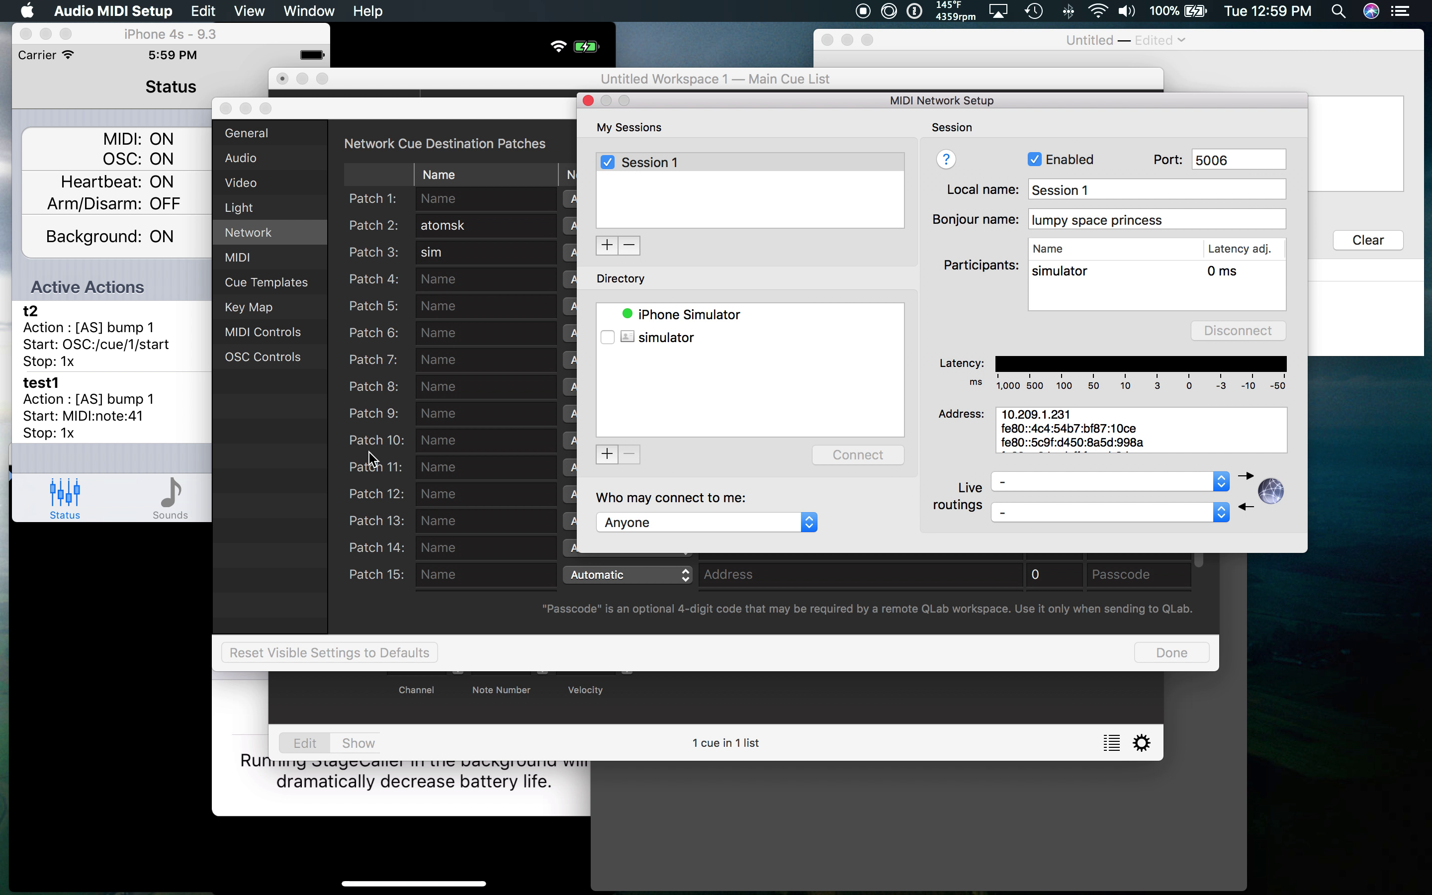
{"action": "left_click", "coordinate": [284, 547]}
{"action": "left_click", "coordinate": [801, 336]}
{"action": "left_click", "coordinate": [786, 250]}
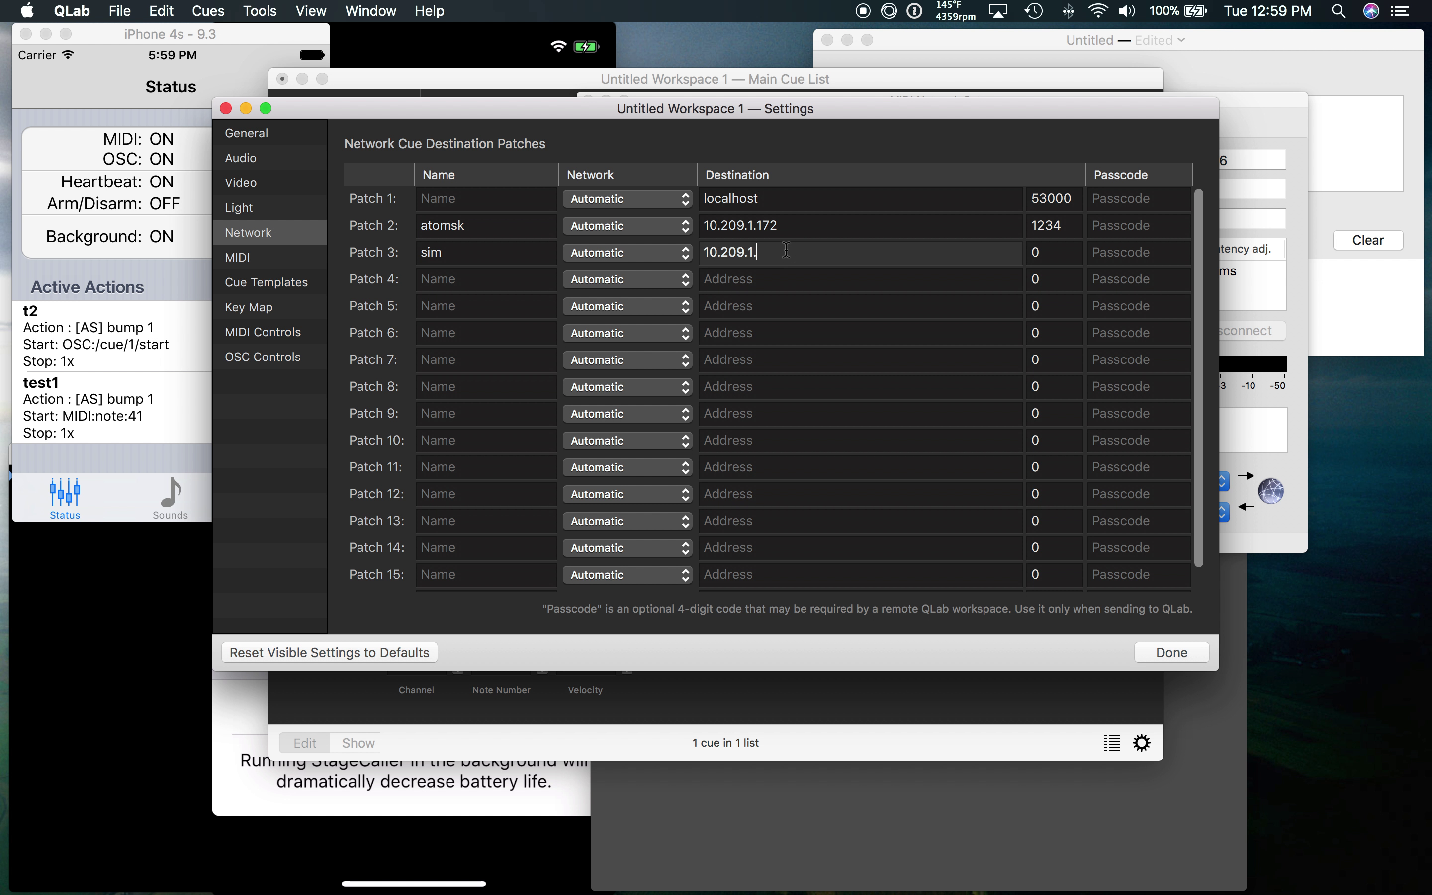
{"action": "type", "text": "231"}
{"action": "key", "text": "Tab"}
{"action": "type", "text": "1234"}
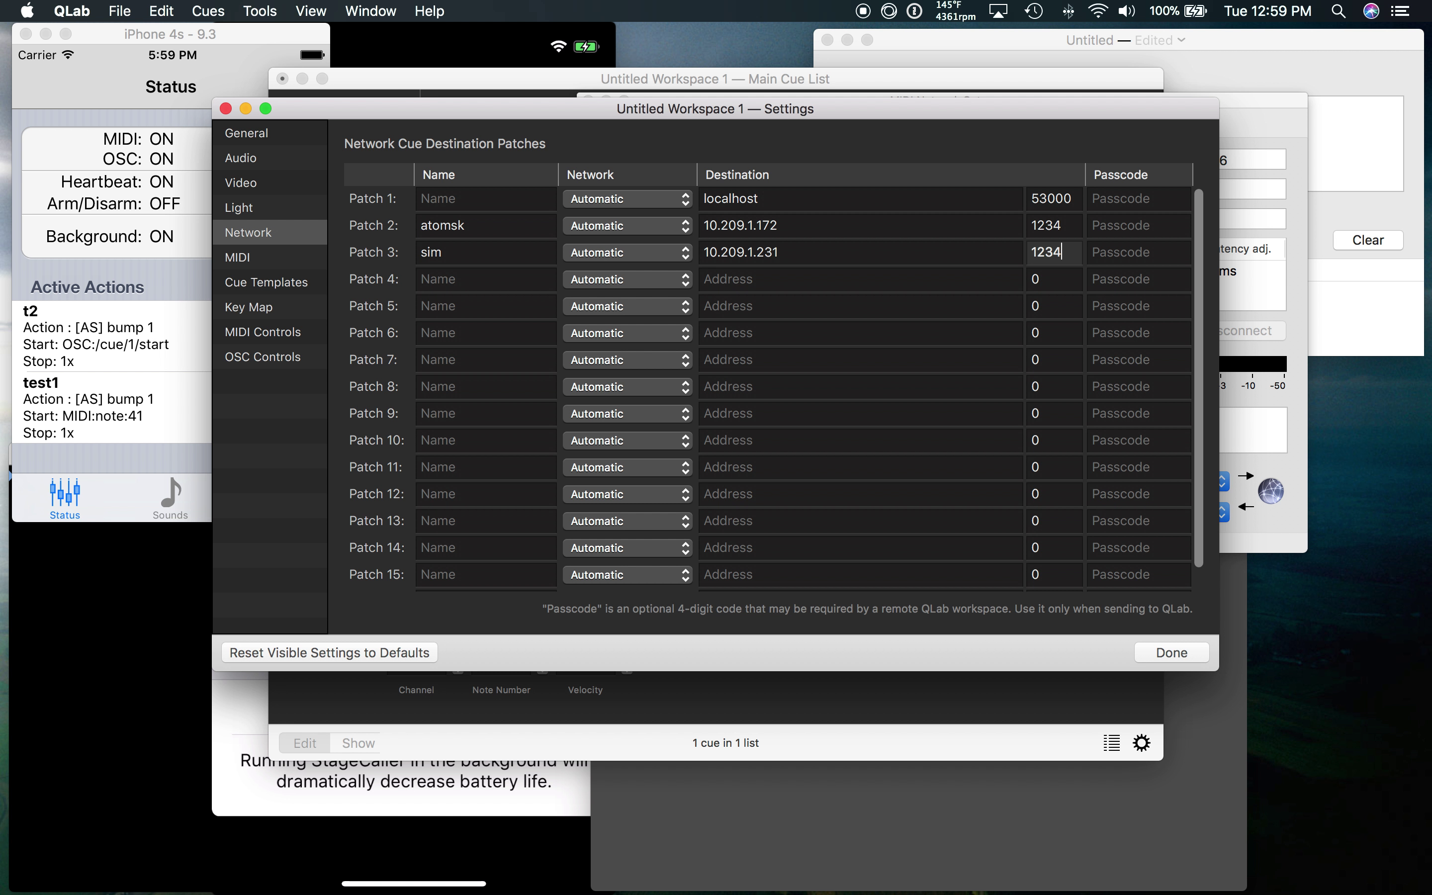
{"action": "left_click", "coordinate": [1163, 653]}
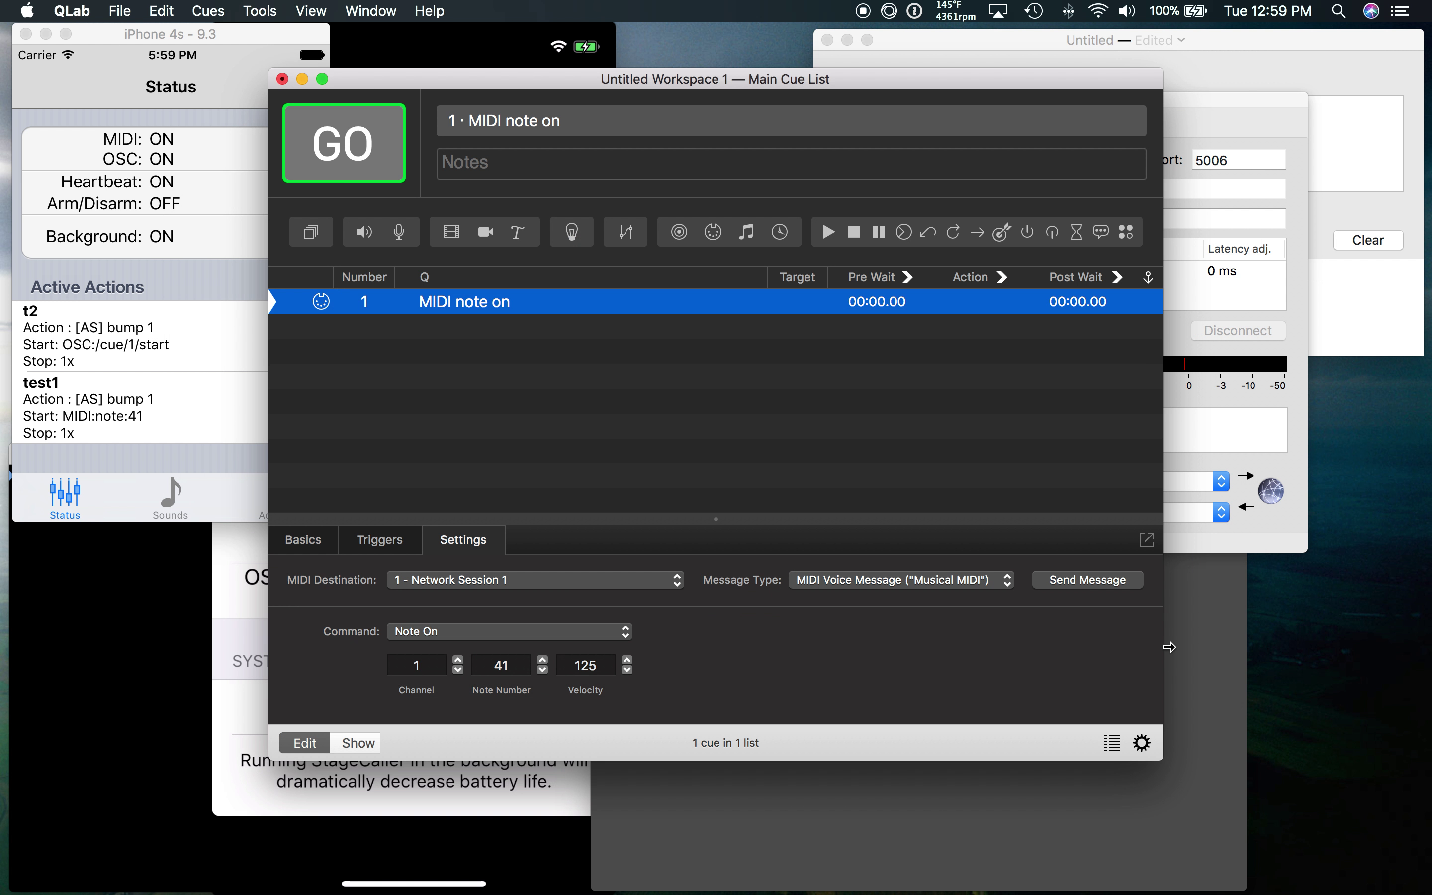
Add a network cue with destination sim, type QLab message and cue number 1, keeping the start command
{"action": "left_click_drag", "start_coordinate": [678, 231], "coordinate": [524, 377]}
{"action": "left_click", "coordinate": [464, 580]}
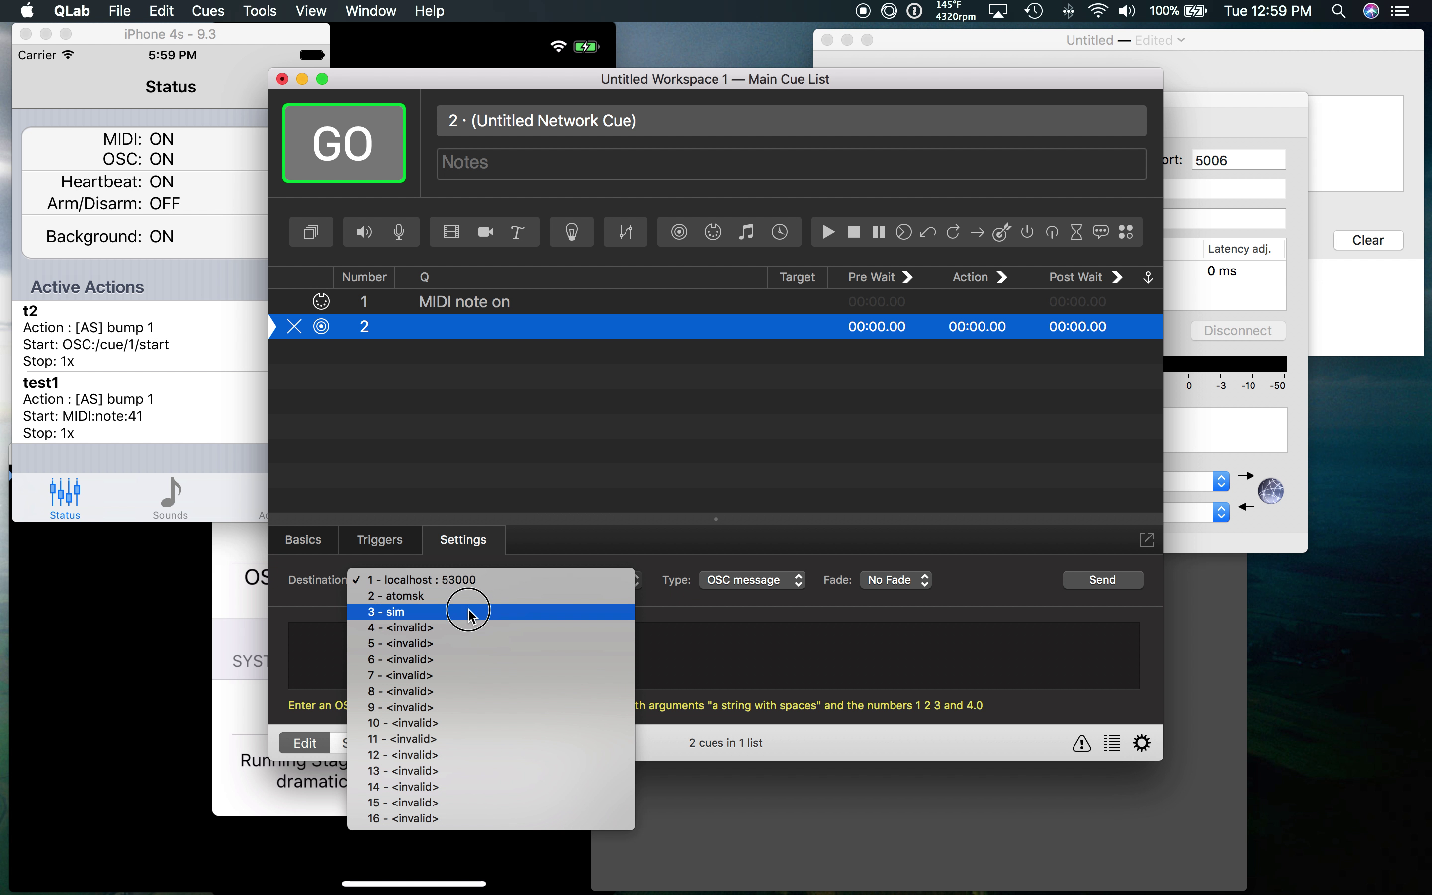
{"action": "left_click", "coordinate": [469, 614]}
{"action": "left_click", "coordinate": [747, 581]}
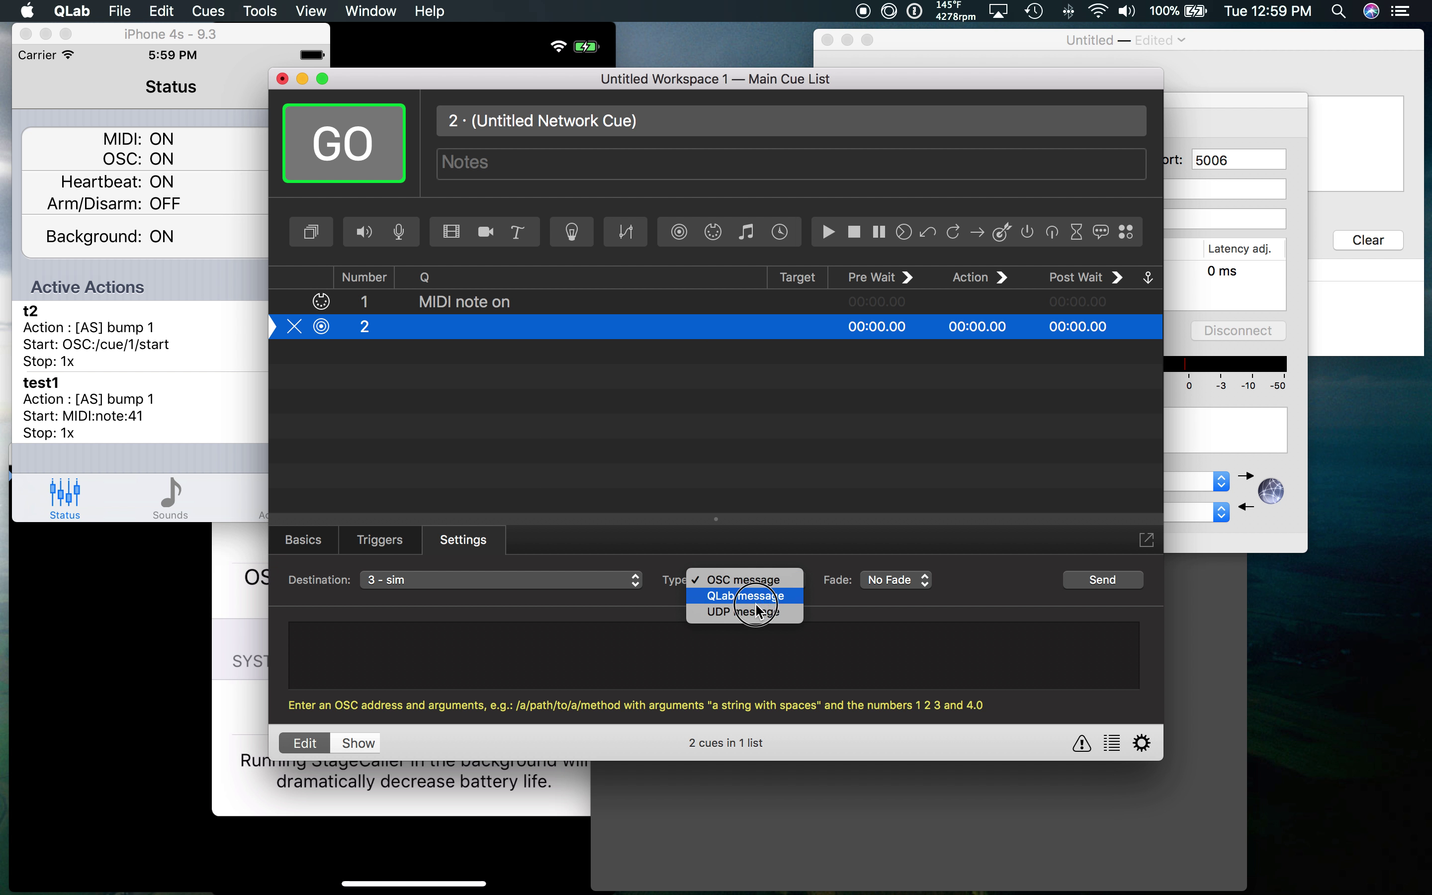
{"action": "left_click", "coordinate": [757, 597]}
{"action": "left_click", "coordinate": [399, 631]}
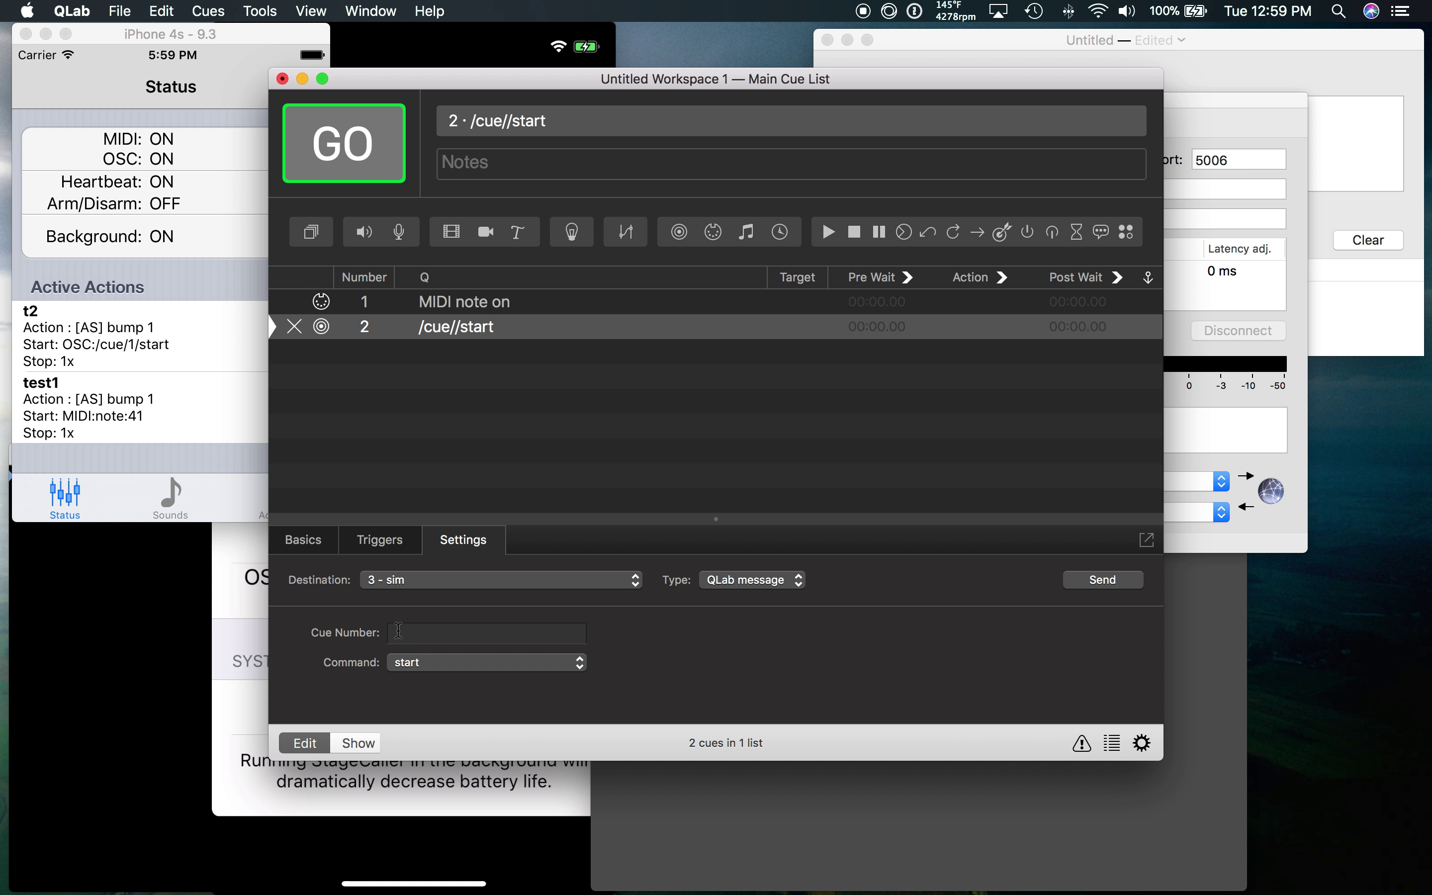
{"action": "type", "text": "1"}
{"action": "key", "text": "Return"}
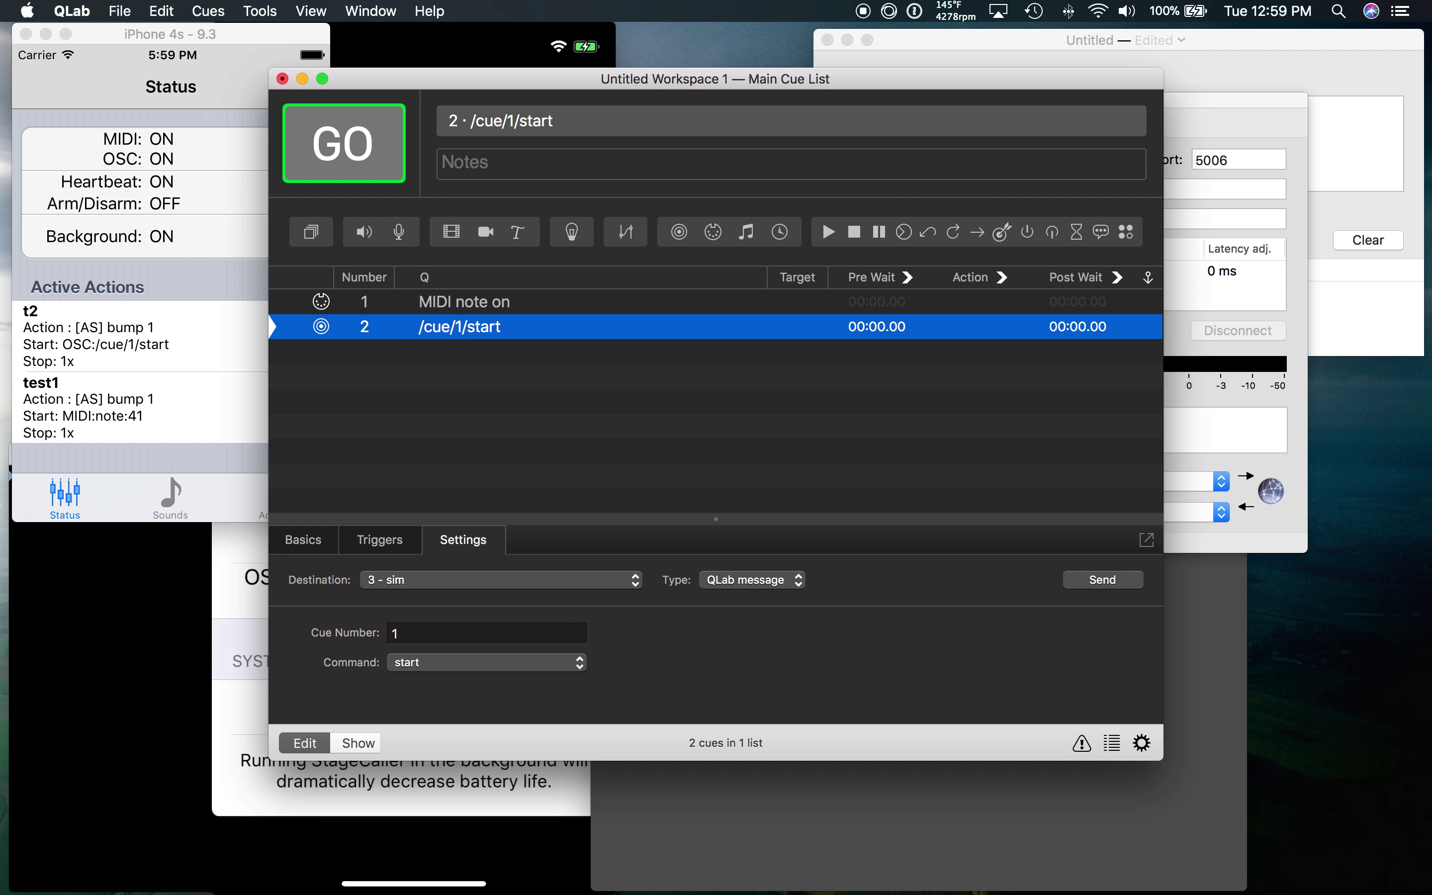
Run the /cue/1/start network cue and check the active actions on the simulator's Status screen
{"action": "left_click", "coordinate": [335, 174]}
{"action": "left_click", "coordinate": [176, 280]}
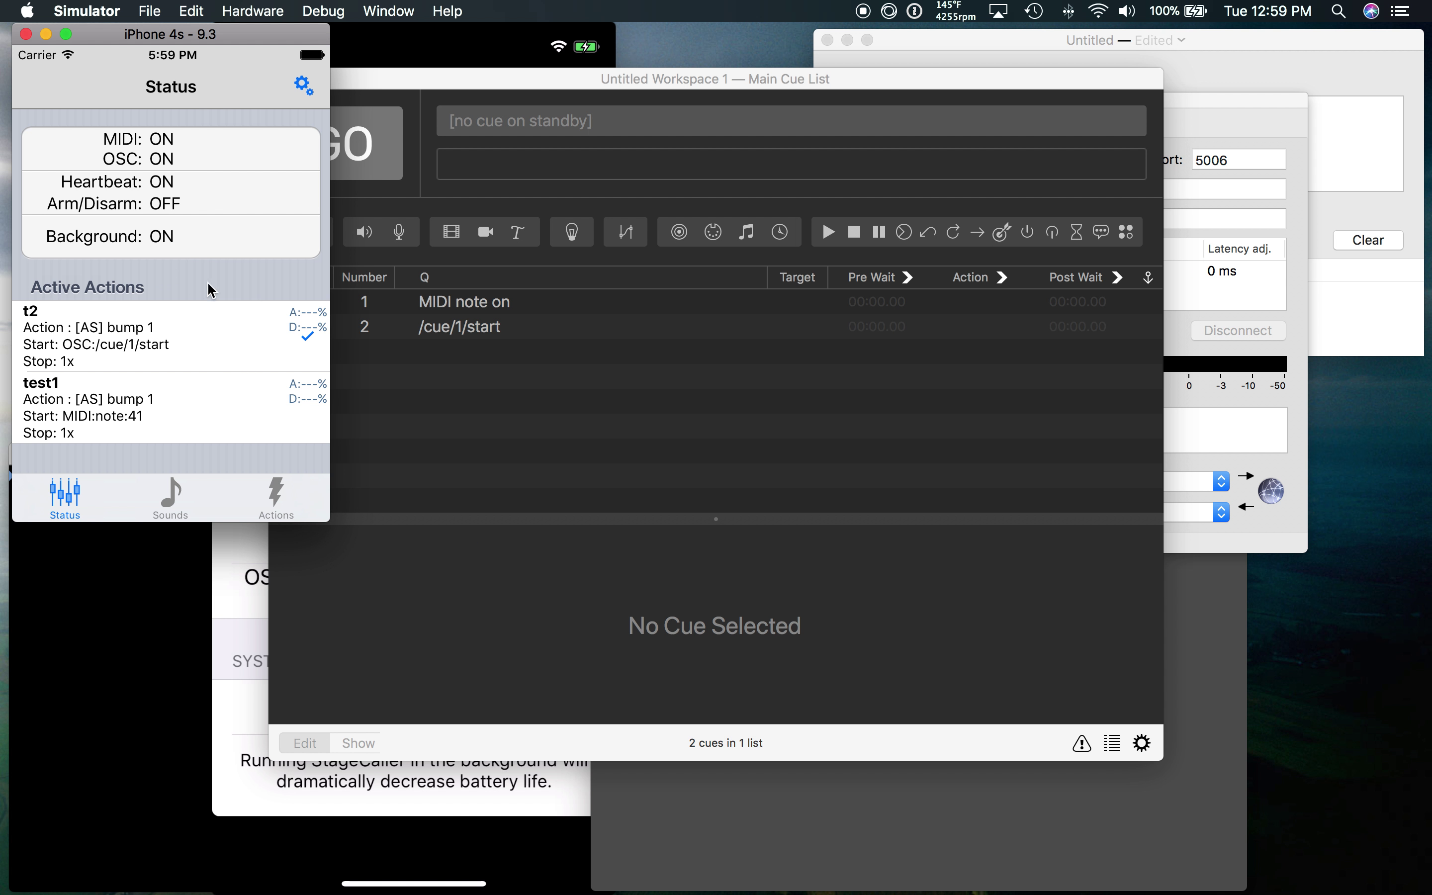